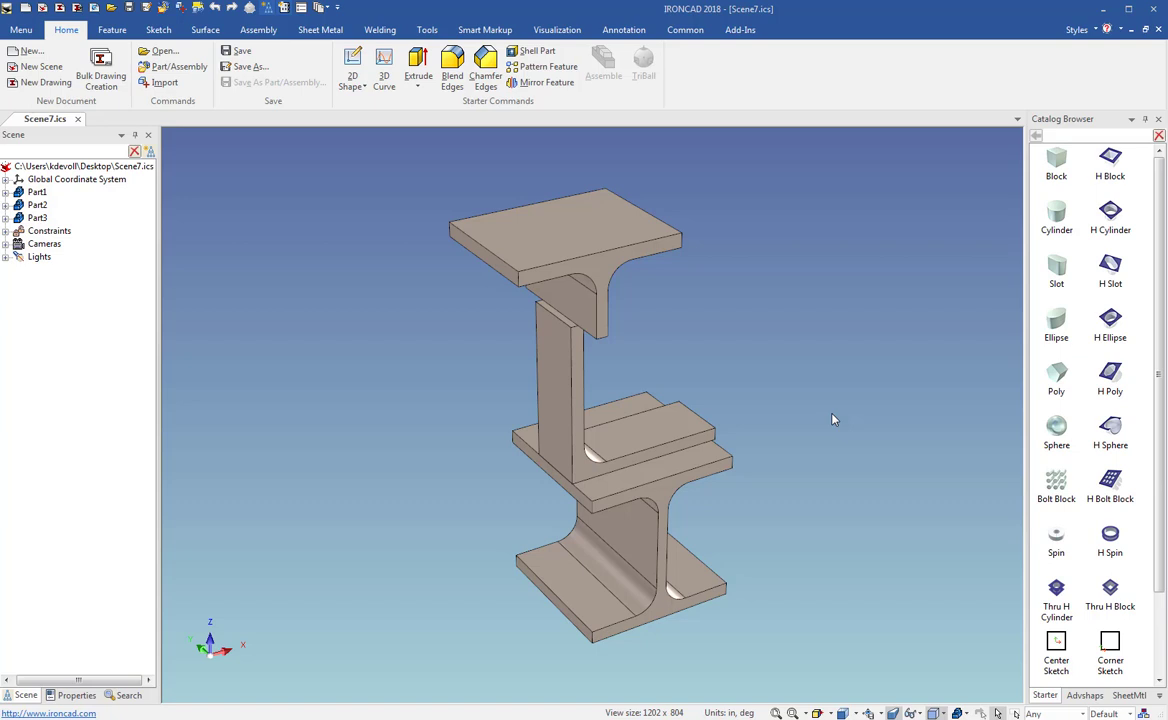
# Review the User Name and Description properties of Part3, Part2 and Part1, then deselect
pyautogui.click(661, 524)
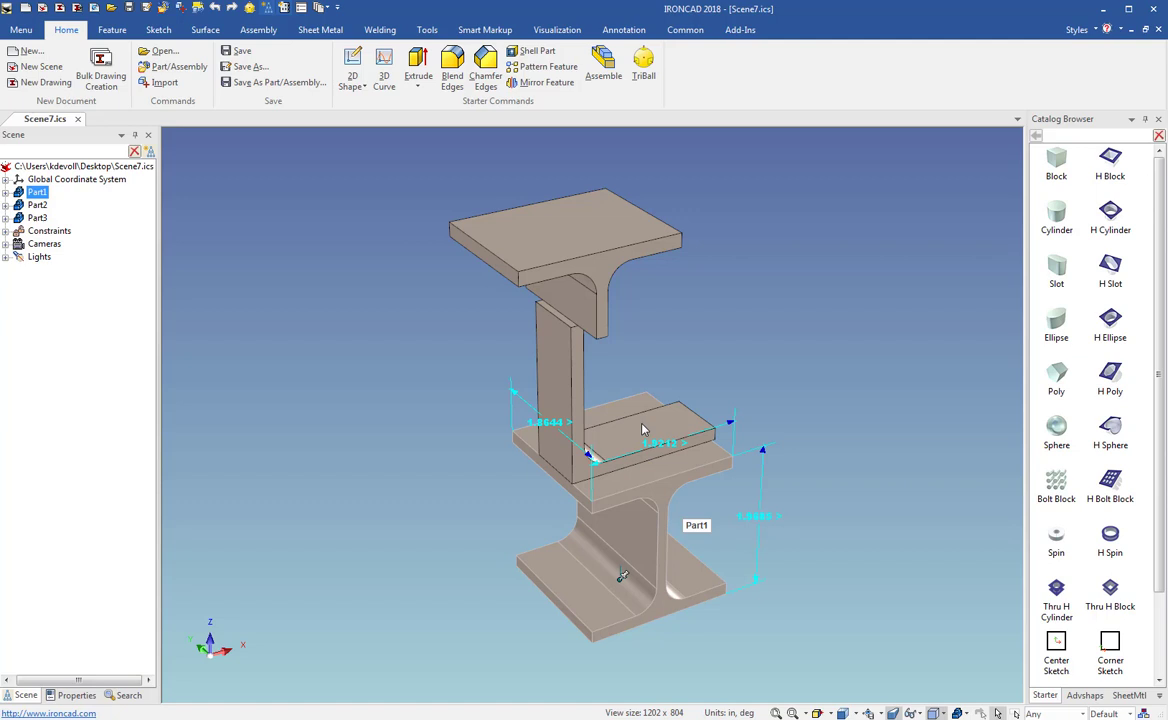
pyautogui.click(607, 311)
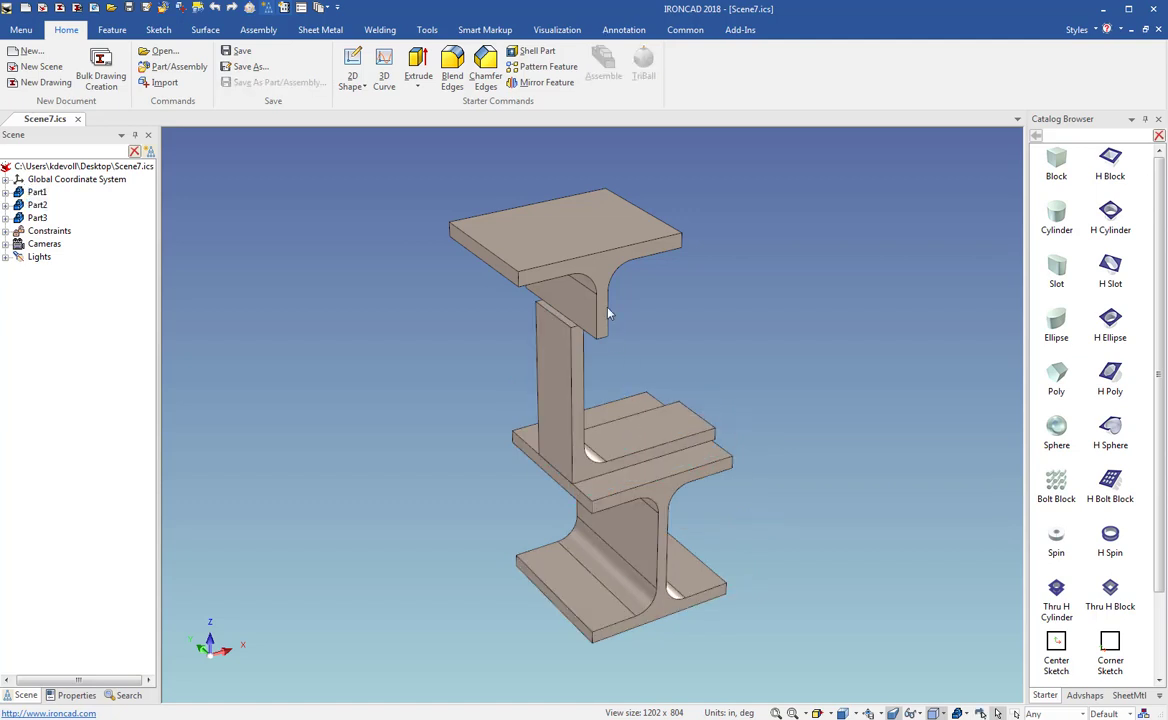
pyautogui.click(605, 312)
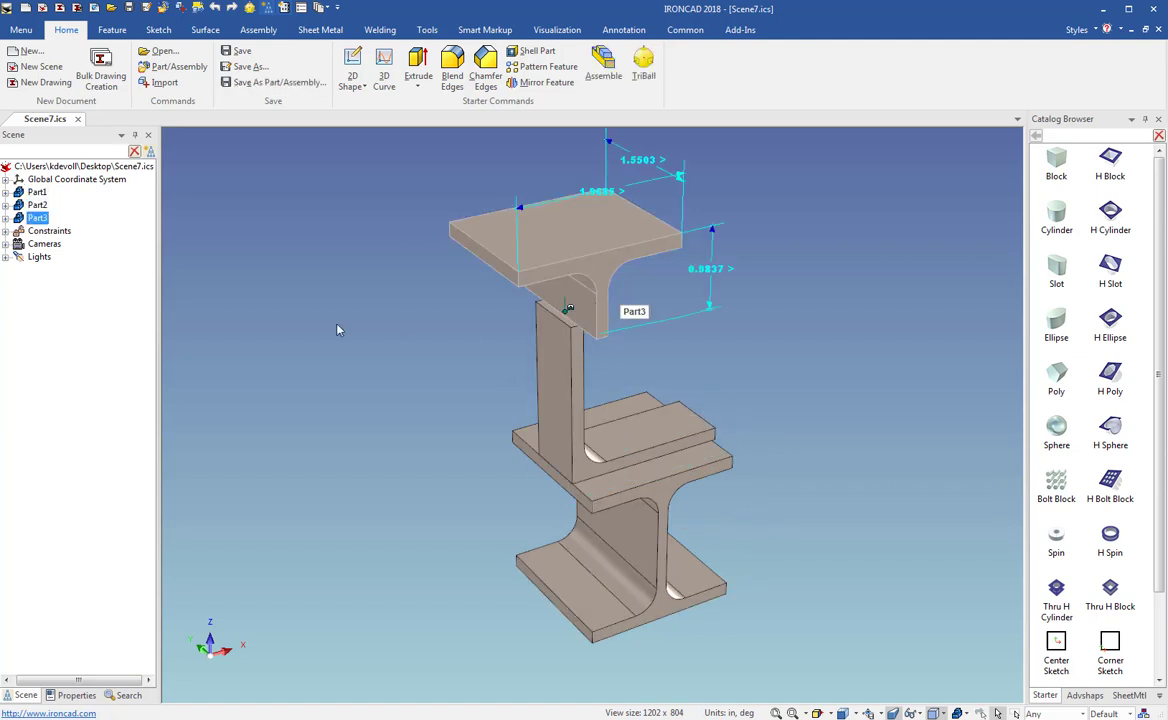
pyautogui.click(77, 695)
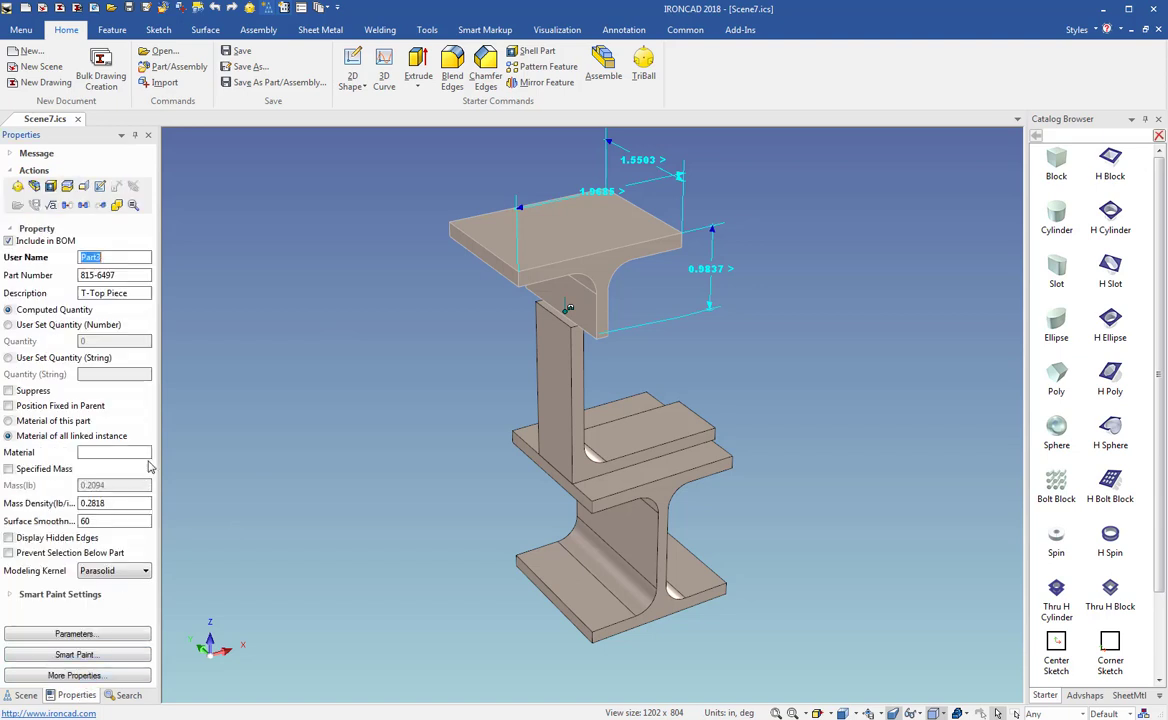
pyautogui.click(604, 438)
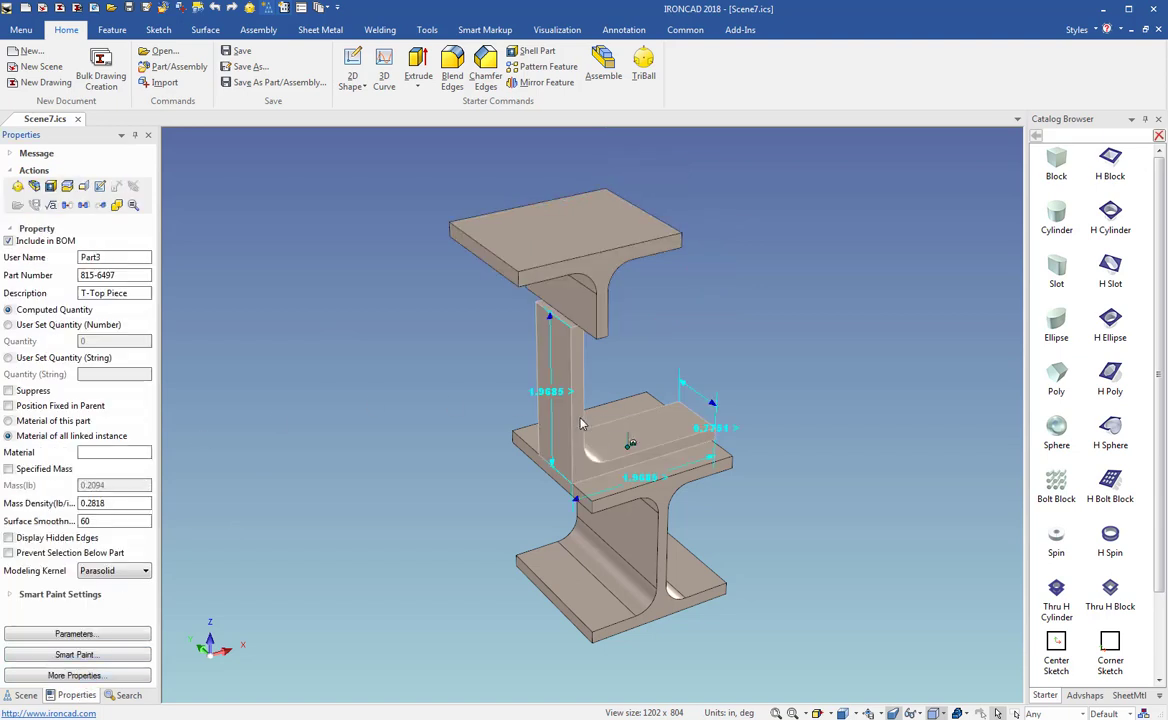
pyautogui.click(617, 544)
pyautogui.click(129, 291)
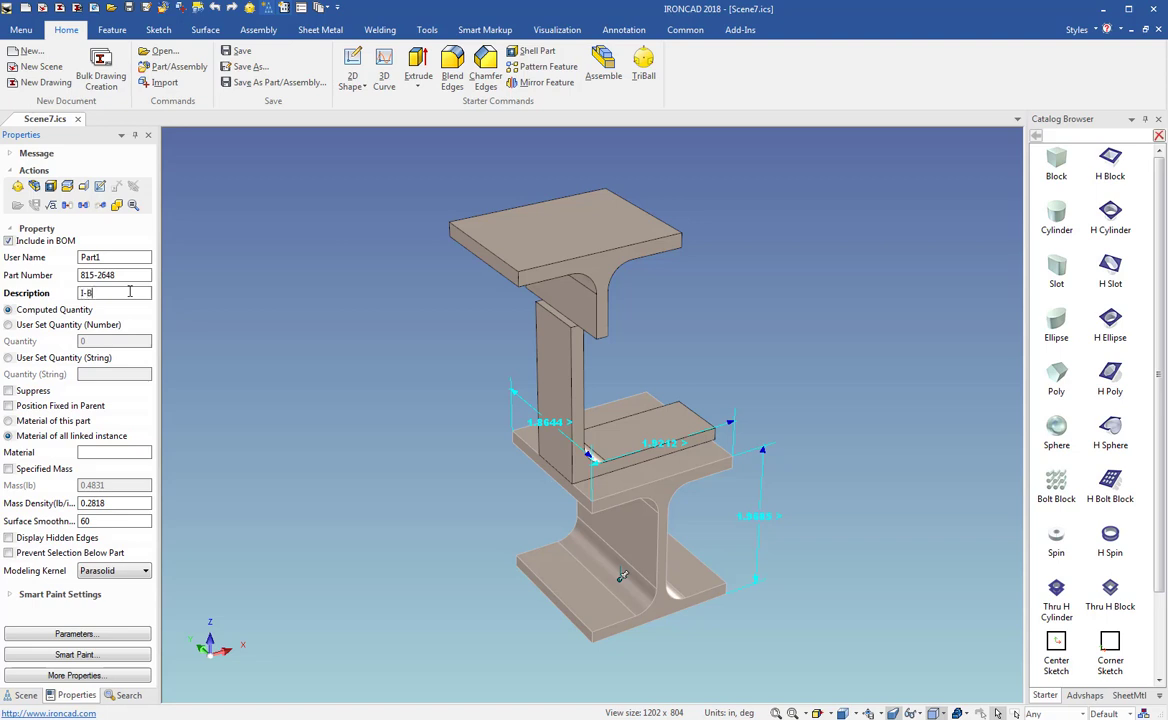
pyautogui.click(131, 8)
pyautogui.click(357, 256)
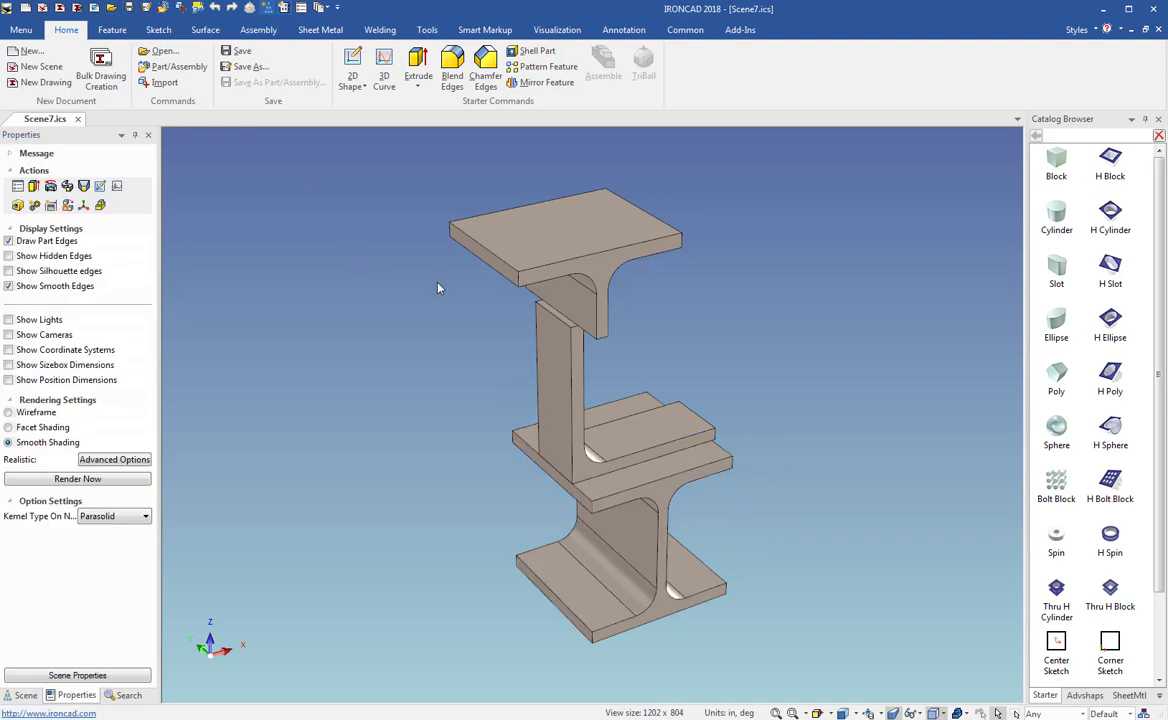
# Bulk-create a drawing: scene on C Size 4 Views BOM 1 to 1, plus Part1–Part3 sheets
pyautogui.click(101, 62)
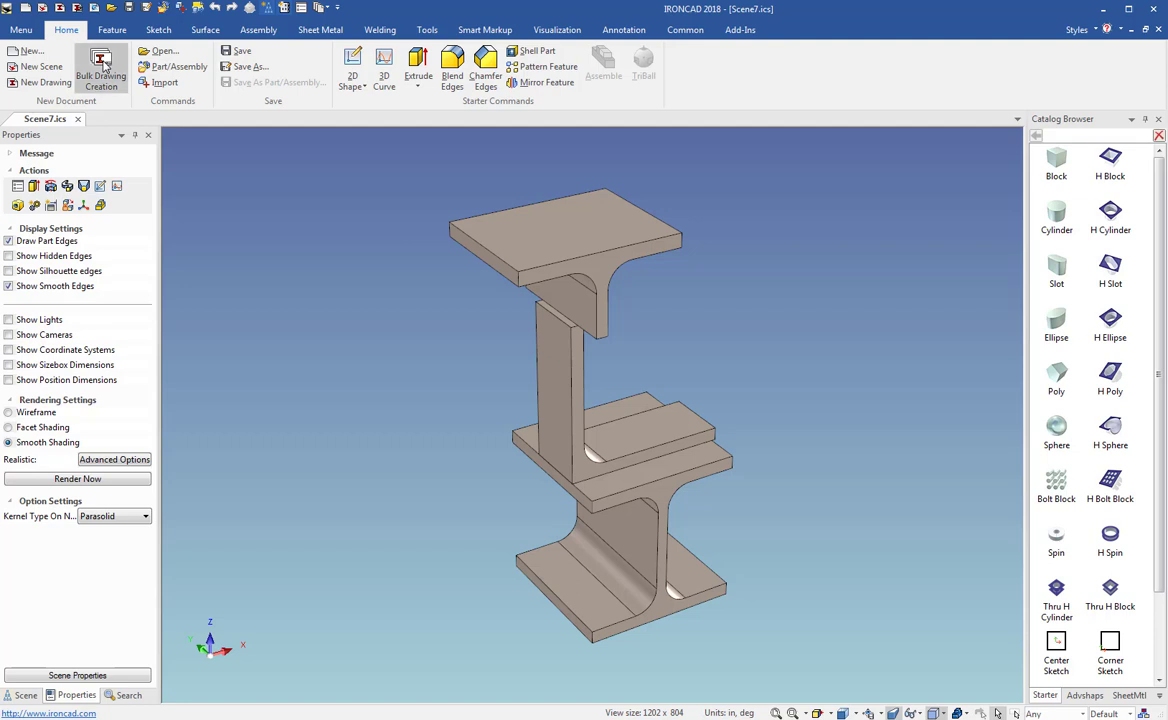
pyautogui.click(514, 224)
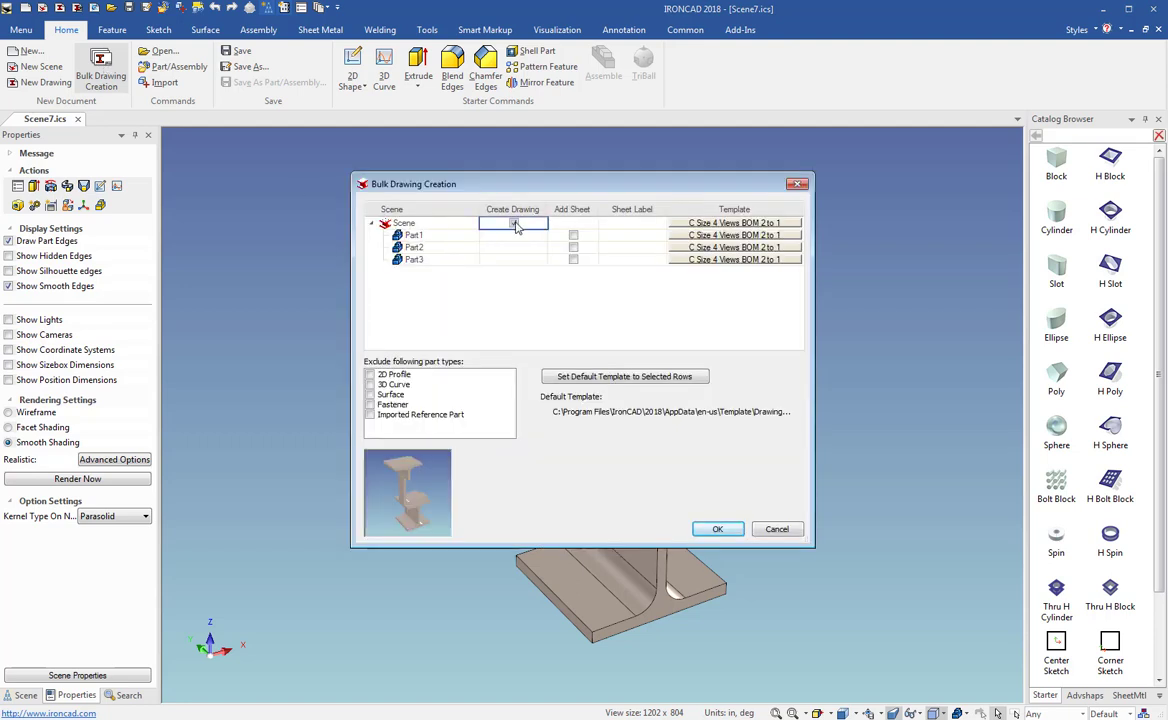
pyautogui.click(690, 222)
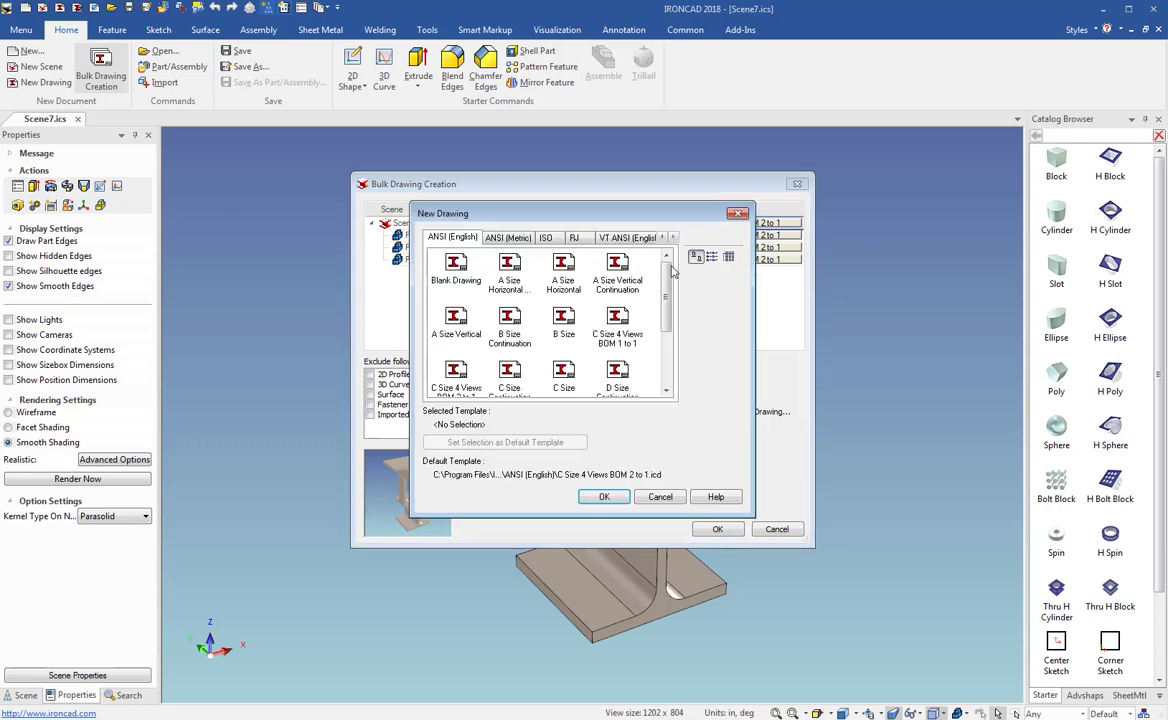
pyautogui.doubleClick(617, 322)
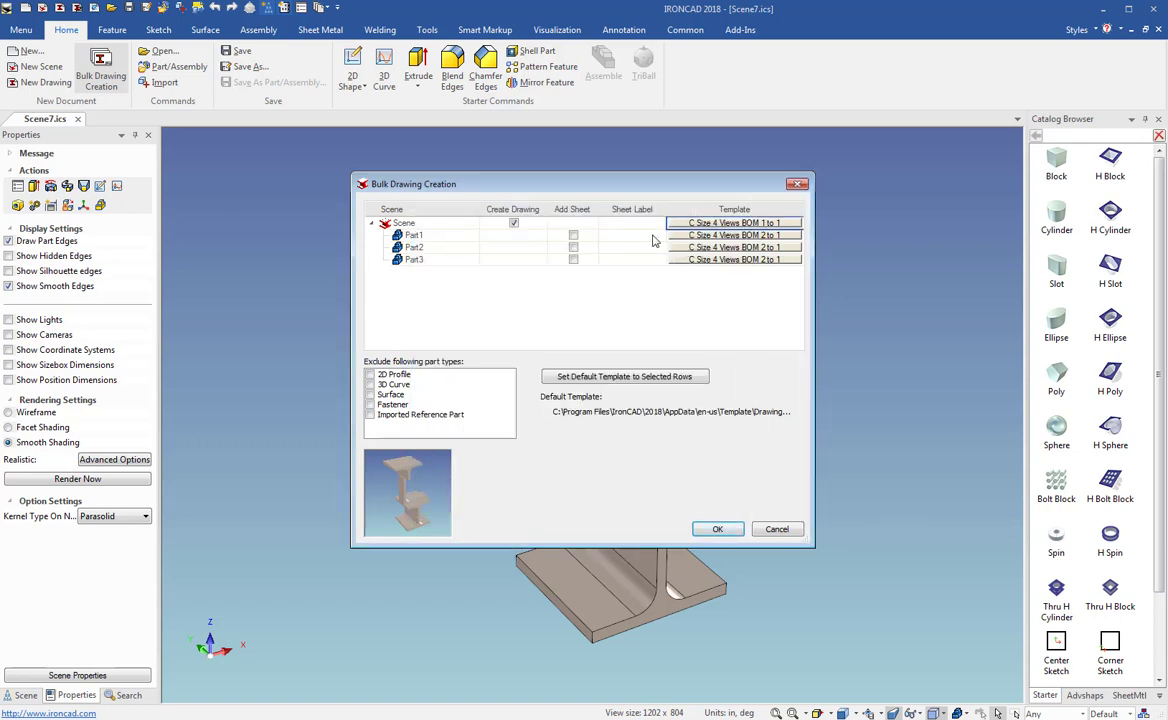
pyautogui.click(573, 235)
pyautogui.click(573, 247)
pyautogui.click(573, 259)
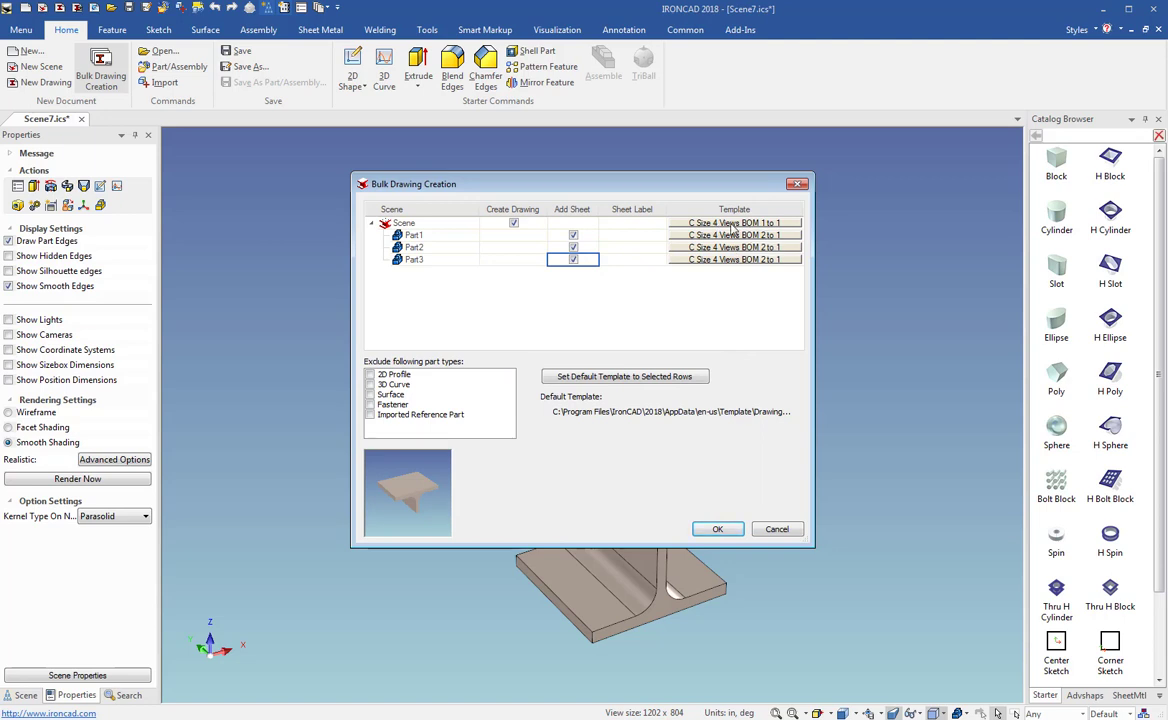
pyautogui.click(717, 531)
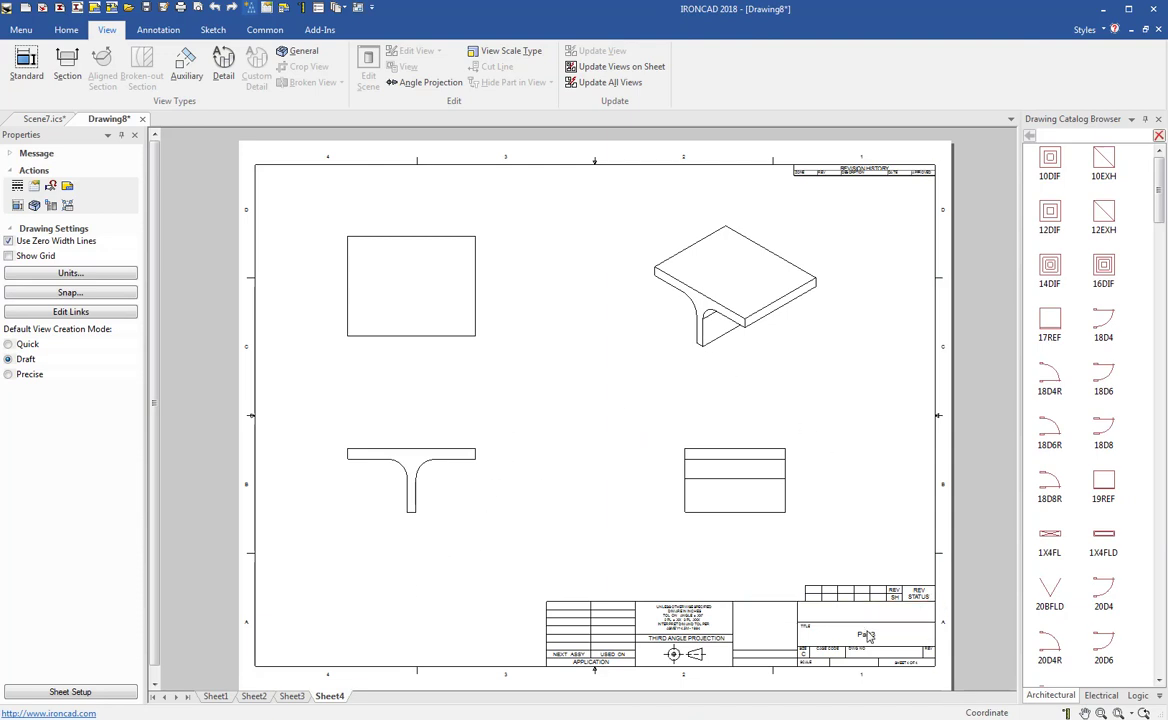
# Page through Sheet3, Sheet2 and Sheet1, zooming into Sheet1's dimensioned assembly views
pyautogui.click(291, 697)
pyautogui.click(254, 697)
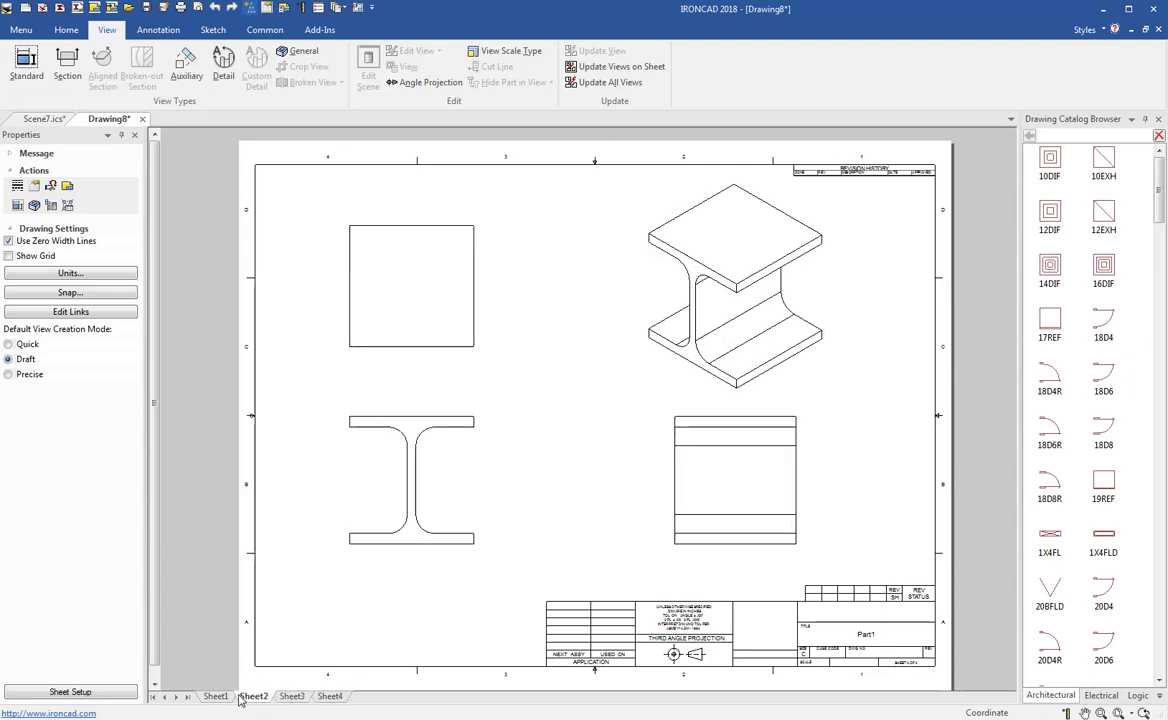
pyautogui.click(216, 697)
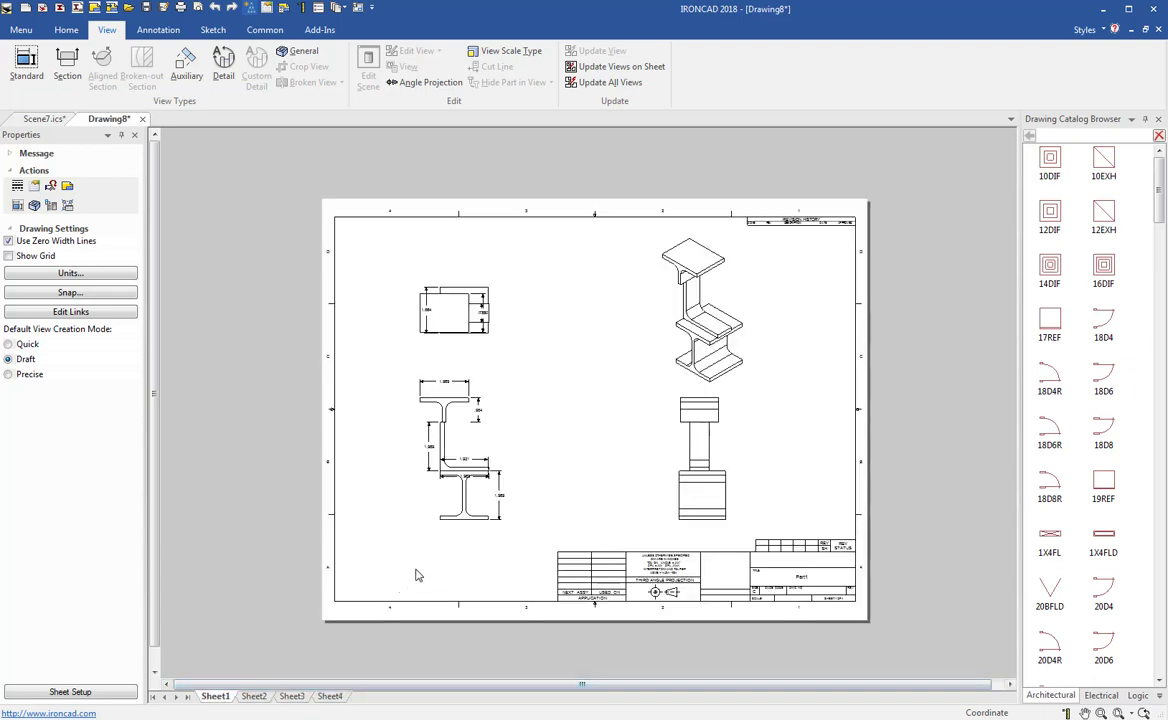
pyautogui.scroll(1, 481, 460)
pyautogui.scroll(1, 481, 460)
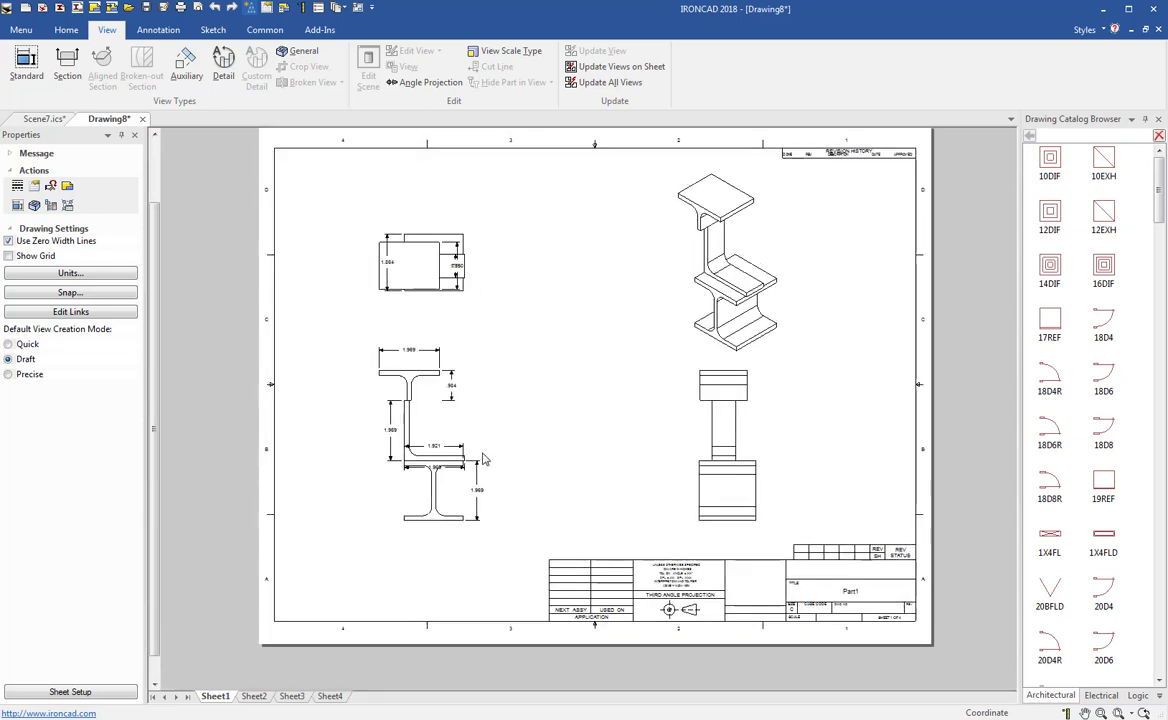
pyautogui.scroll(1, 340, 160)
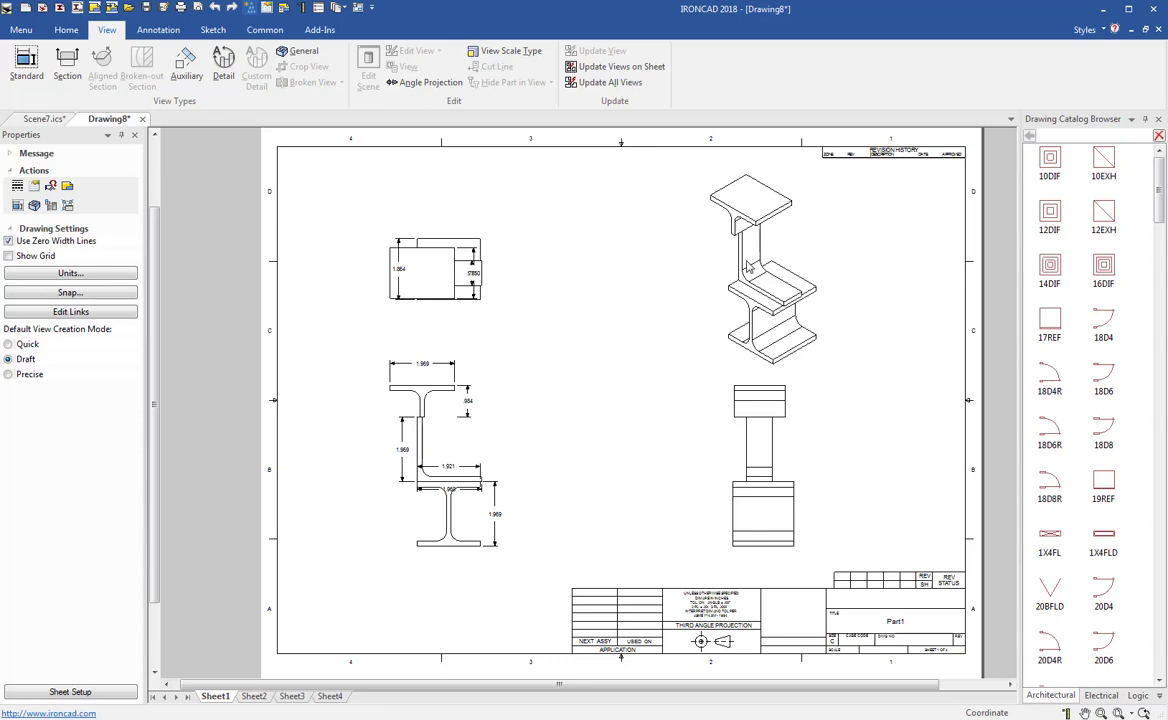
# Give Sheet1's isometric assembly view shaded rendering
pyautogui.rightClick(746, 261)
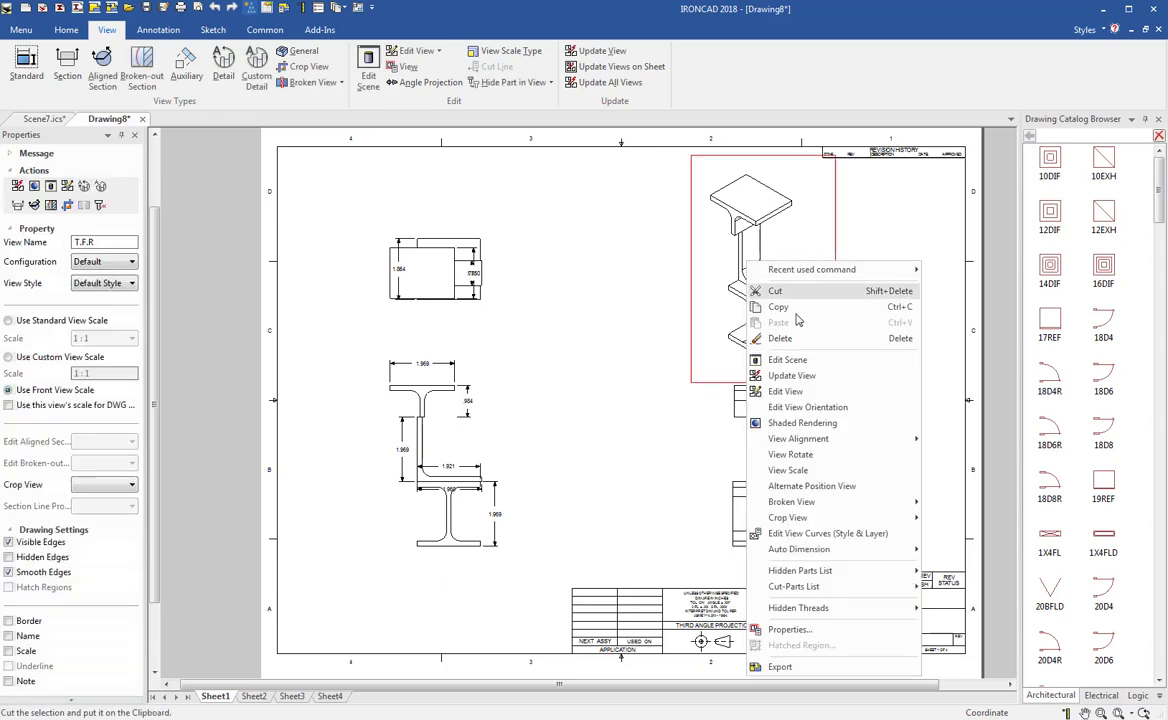
pyautogui.click(770, 422)
pyautogui.click(606, 348)
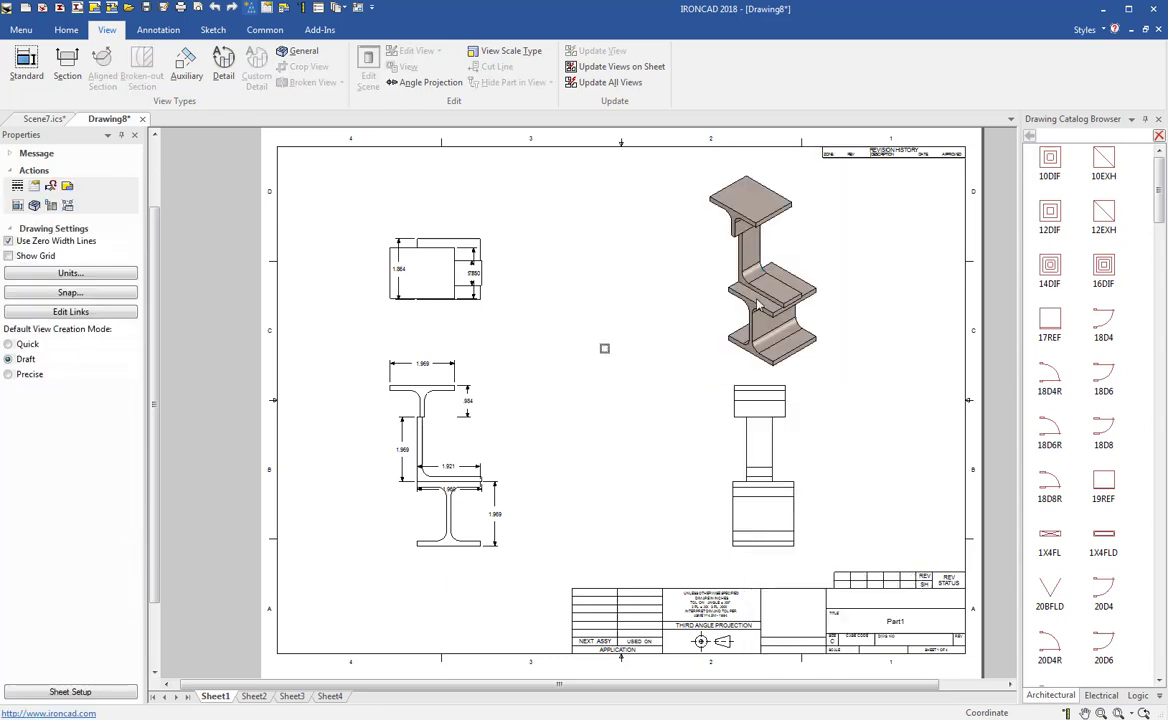
# Drag the 1.921, 1.550 and 1.864 dimensions clear of the geometry and overlaps
pyautogui.click(450, 456)
pyautogui.moveTo(450, 456); pyautogui.dragTo(466, 455)
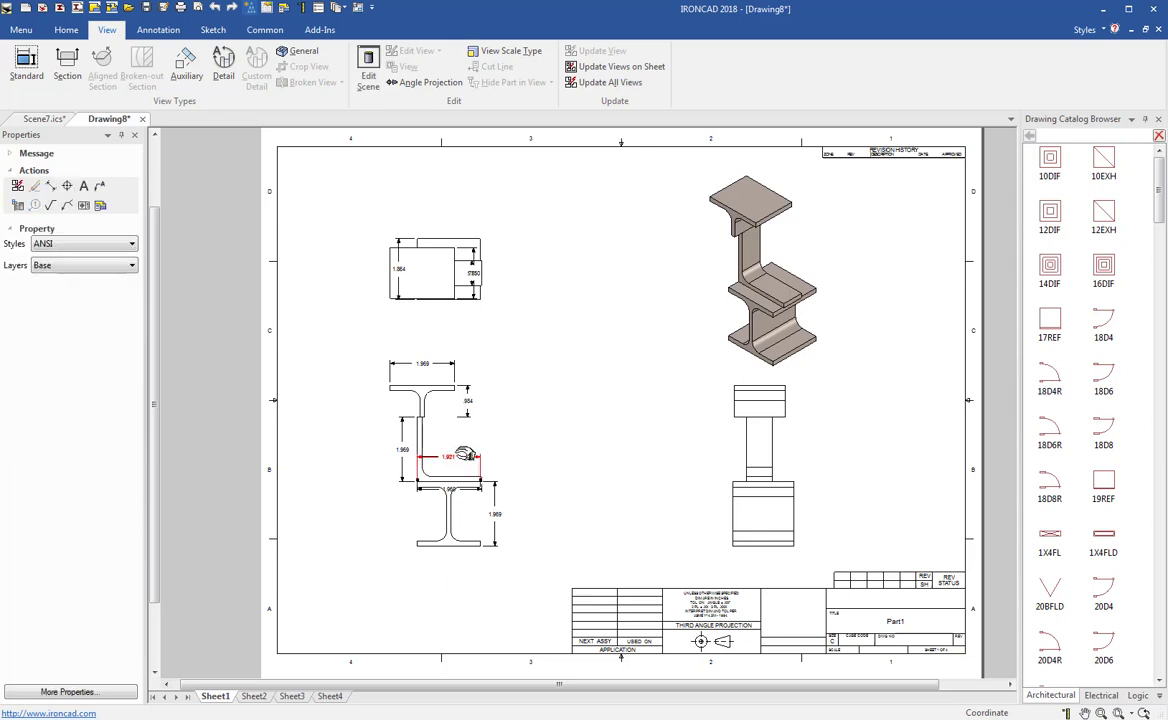
pyautogui.click(472, 272)
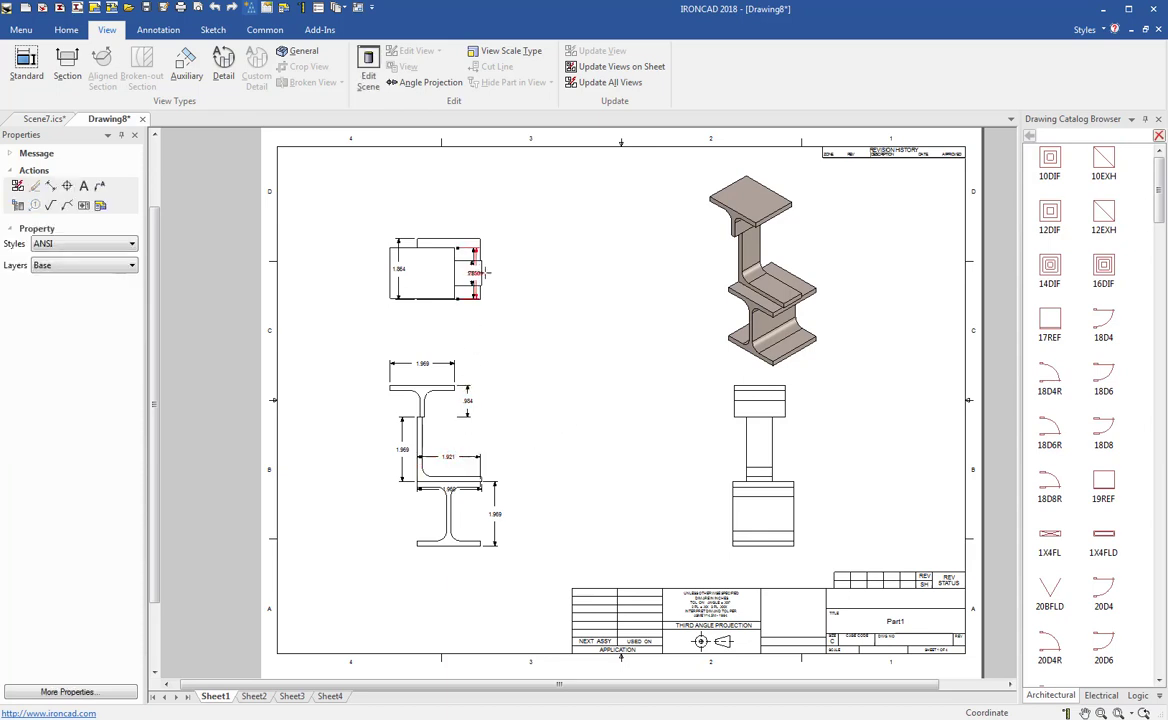
pyautogui.moveTo(472, 272); pyautogui.dragTo(514, 273)
pyautogui.click(432, 245)
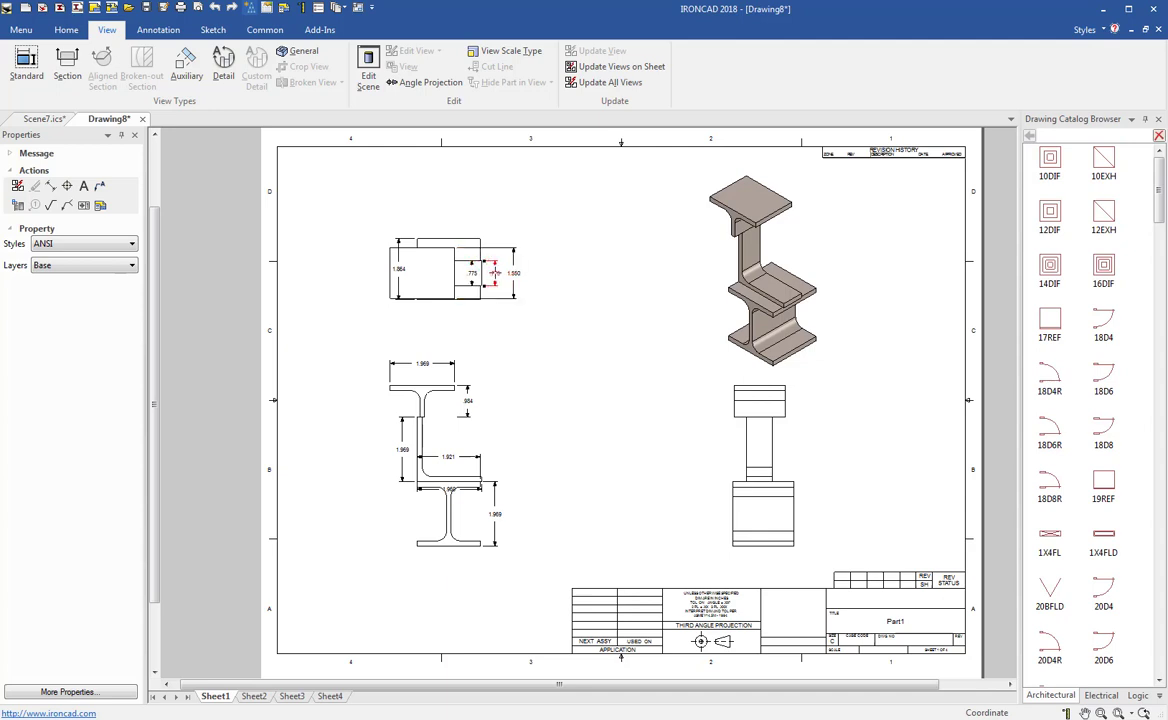
pyautogui.moveTo(416, 282); pyautogui.dragTo(386, 282)
pyautogui.click(422, 338)
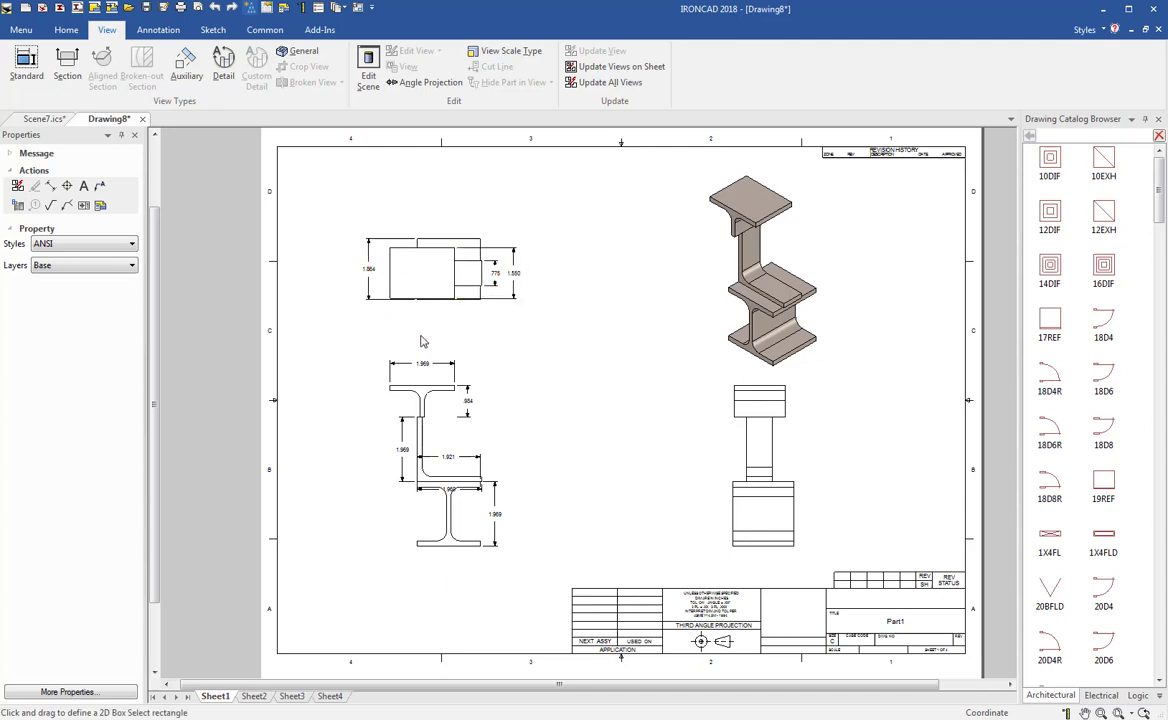
# Page through Sheet2, Sheet3 and Sheet4
pyautogui.click(250, 696)
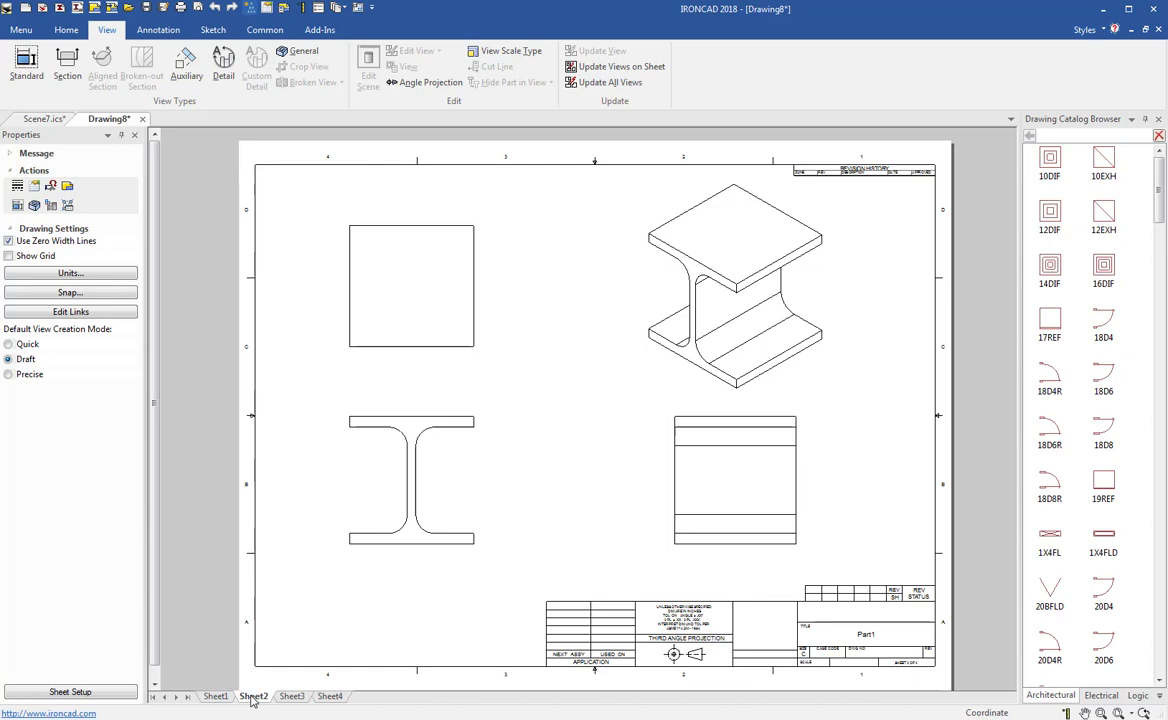
pyautogui.click(292, 697)
pyautogui.click(328, 697)
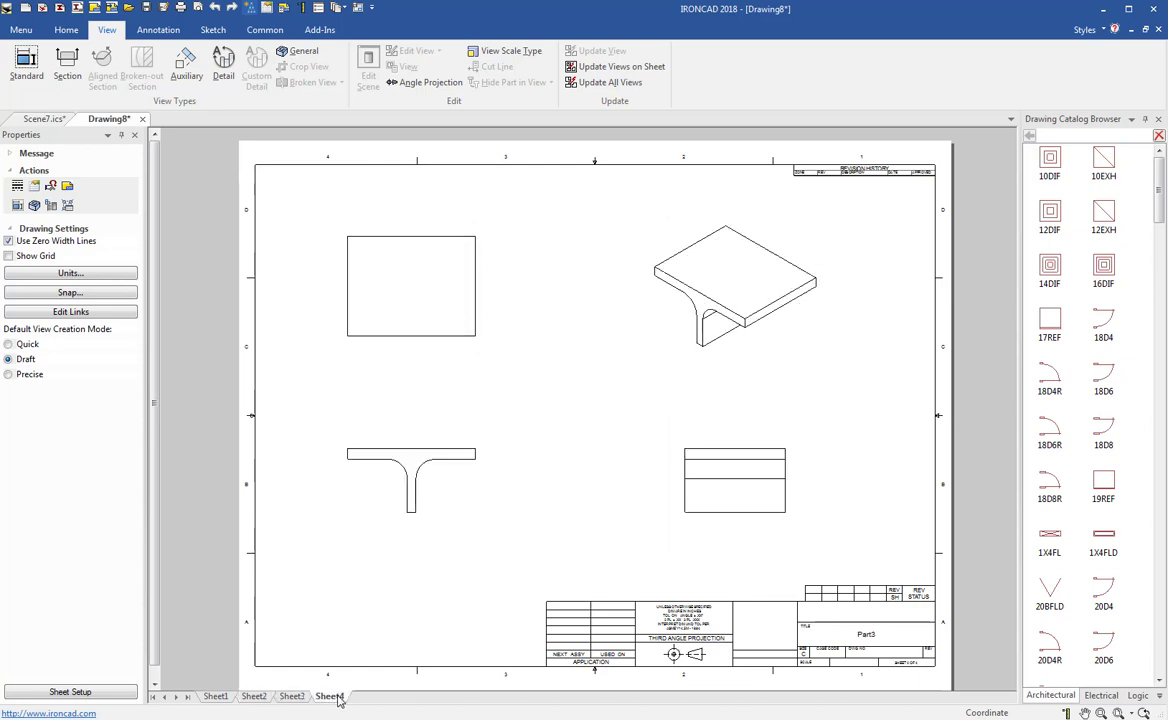
# Close Drawing8 and Scene7, saving changes to both
pyautogui.click(142, 119)
pyautogui.click(593, 397)
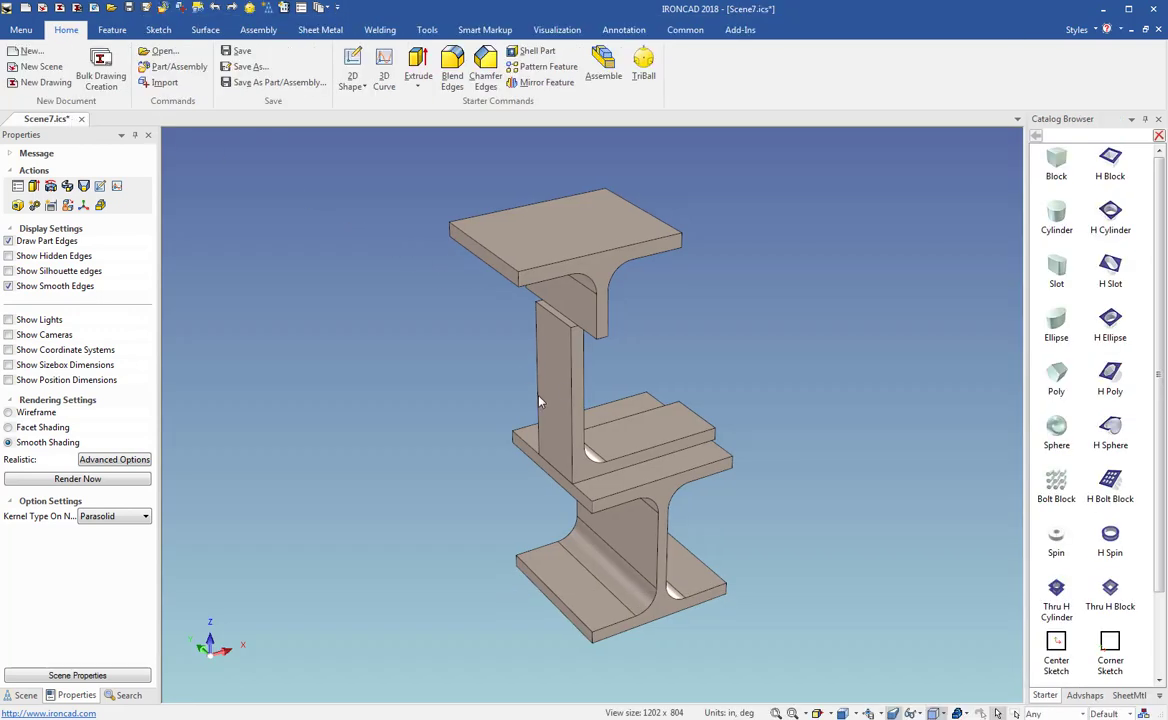
pyautogui.click(81, 119)
pyautogui.click(535, 400)
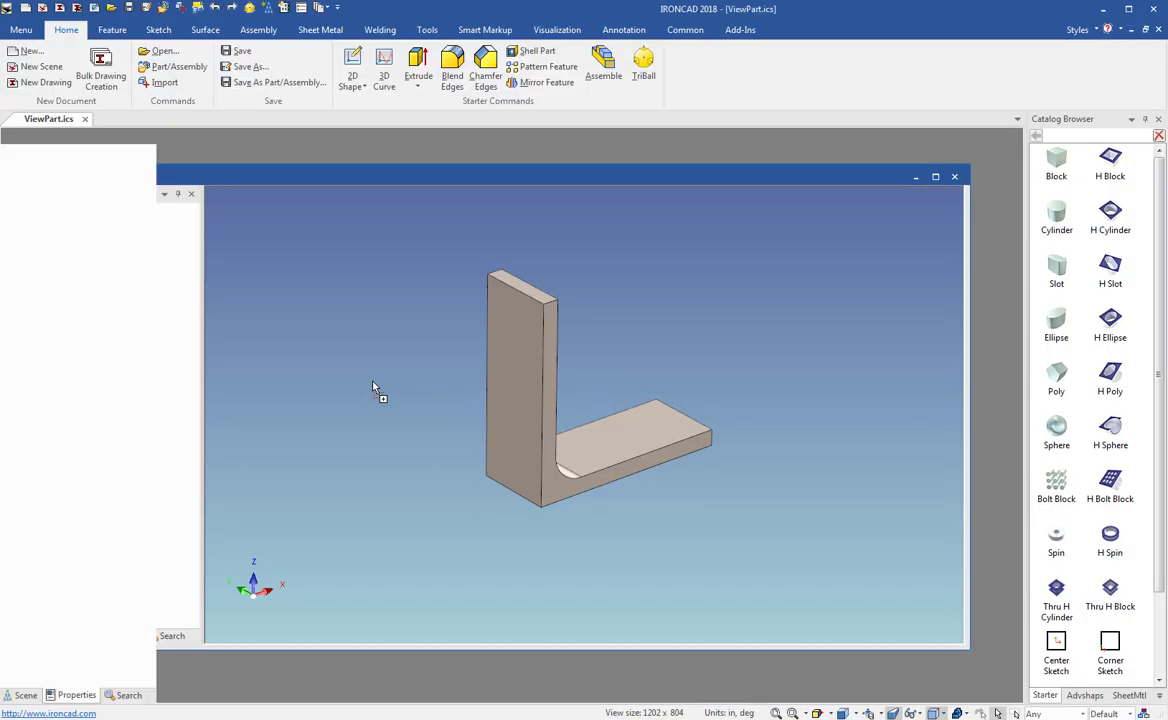
# Define the front view of ViewPart's angle part using Front View Definition
pyautogui.rightClick(569, 457)
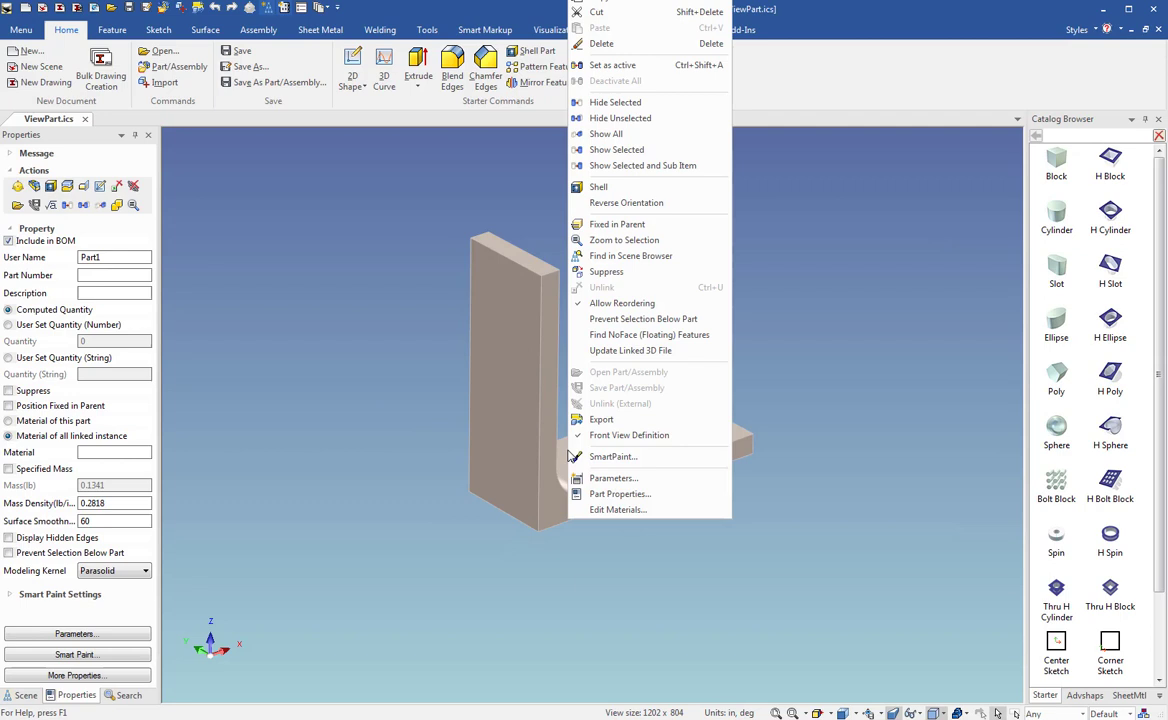
pyautogui.click(612, 435)
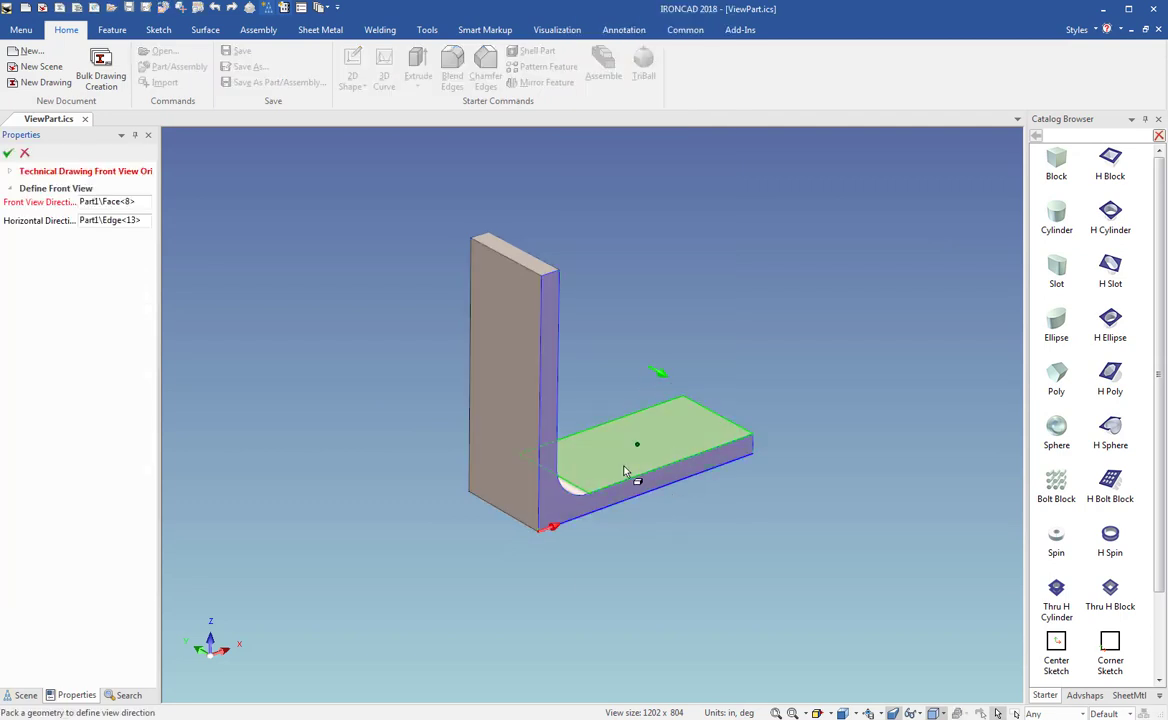
pyautogui.click(8, 153)
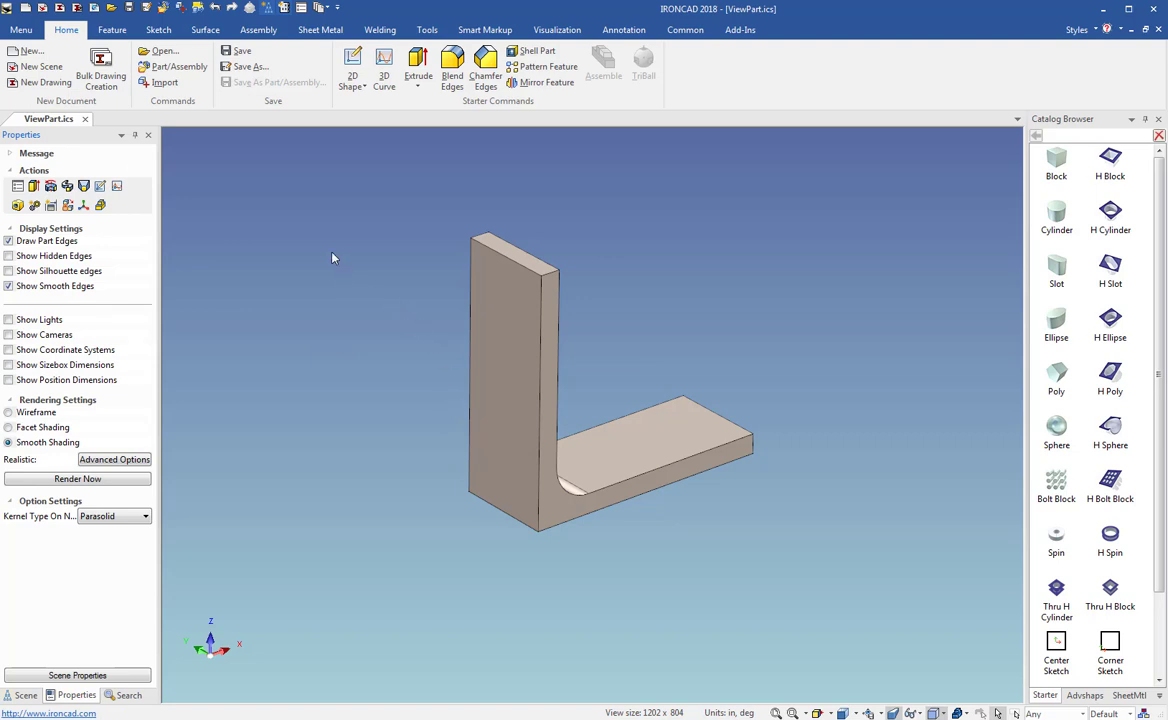
# Start a new drawing from the C Size template
pyautogui.click(26, 9)
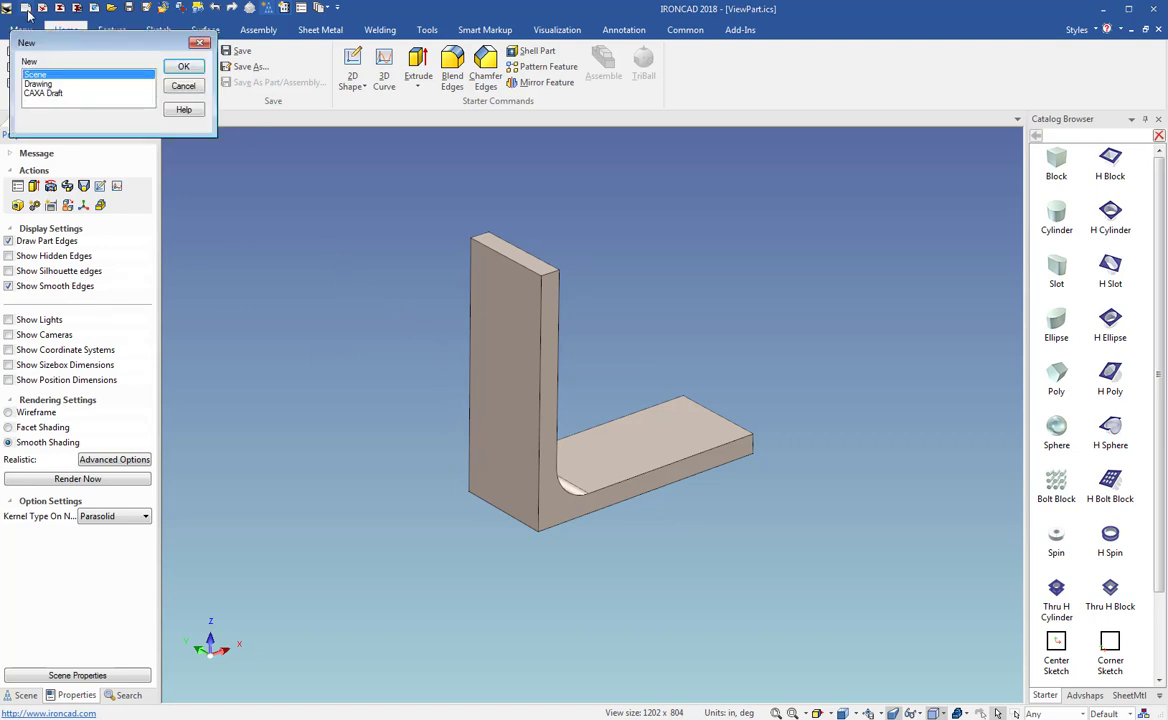
pyautogui.click(48, 75)
pyautogui.click(183, 66)
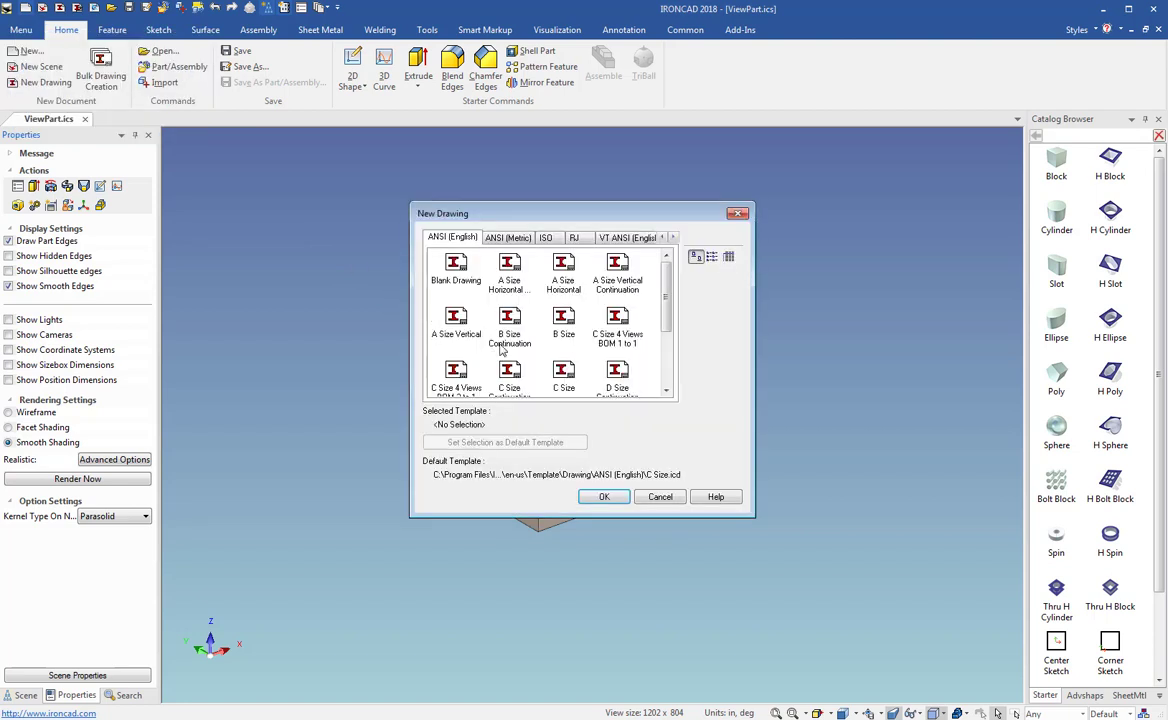
pyautogui.scroll(-3, 665, 313)
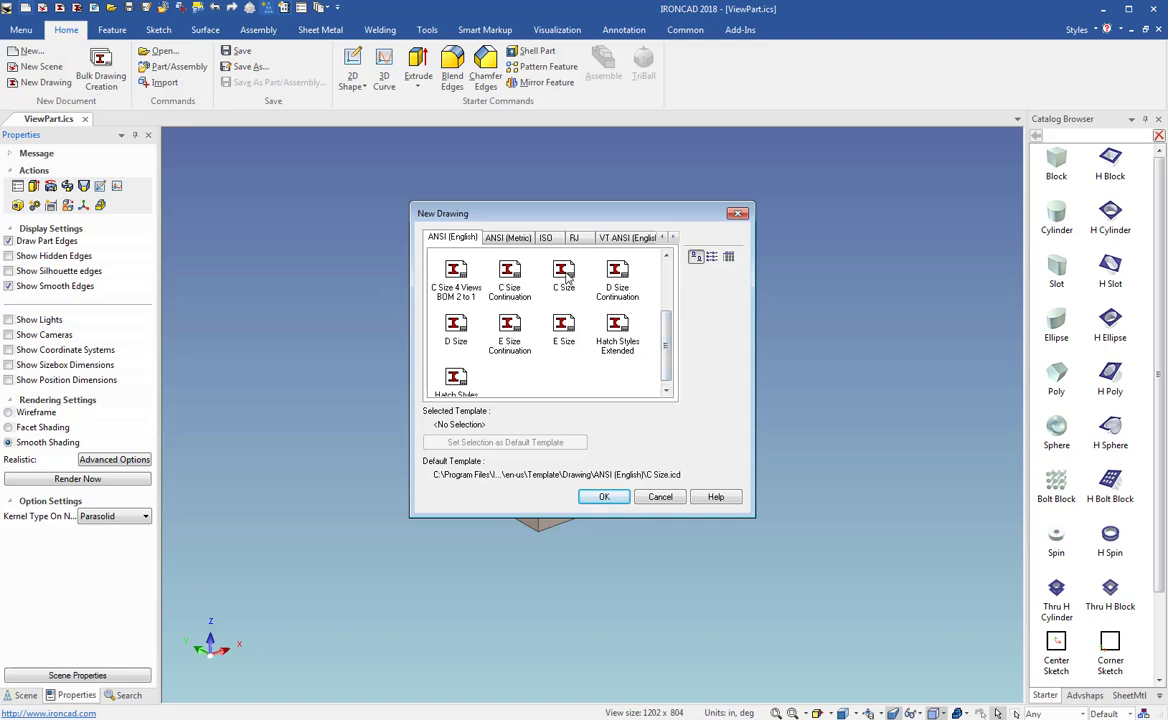
pyautogui.doubleClick(565, 278)
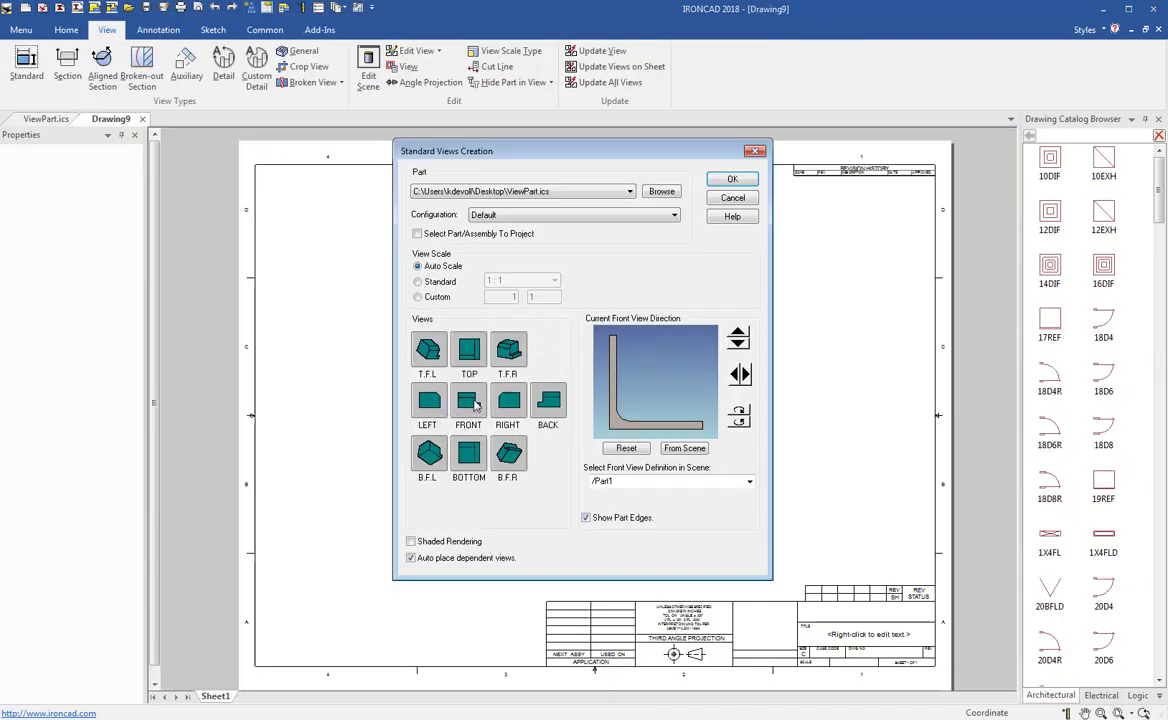
# Place front (tied to front definition), right, top and T.F.R isometric views on the sheet
pyautogui.click(474, 403)
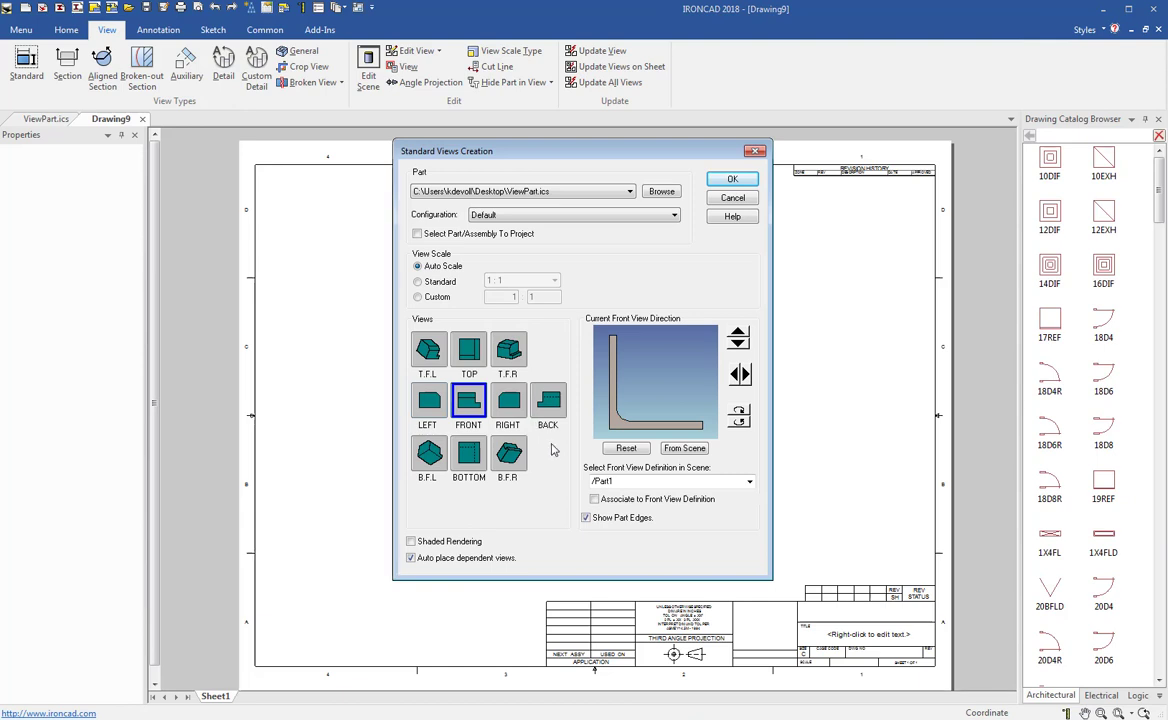
pyautogui.click(595, 499)
pyautogui.click(514, 404)
pyautogui.click(508, 350)
pyautogui.click(469, 350)
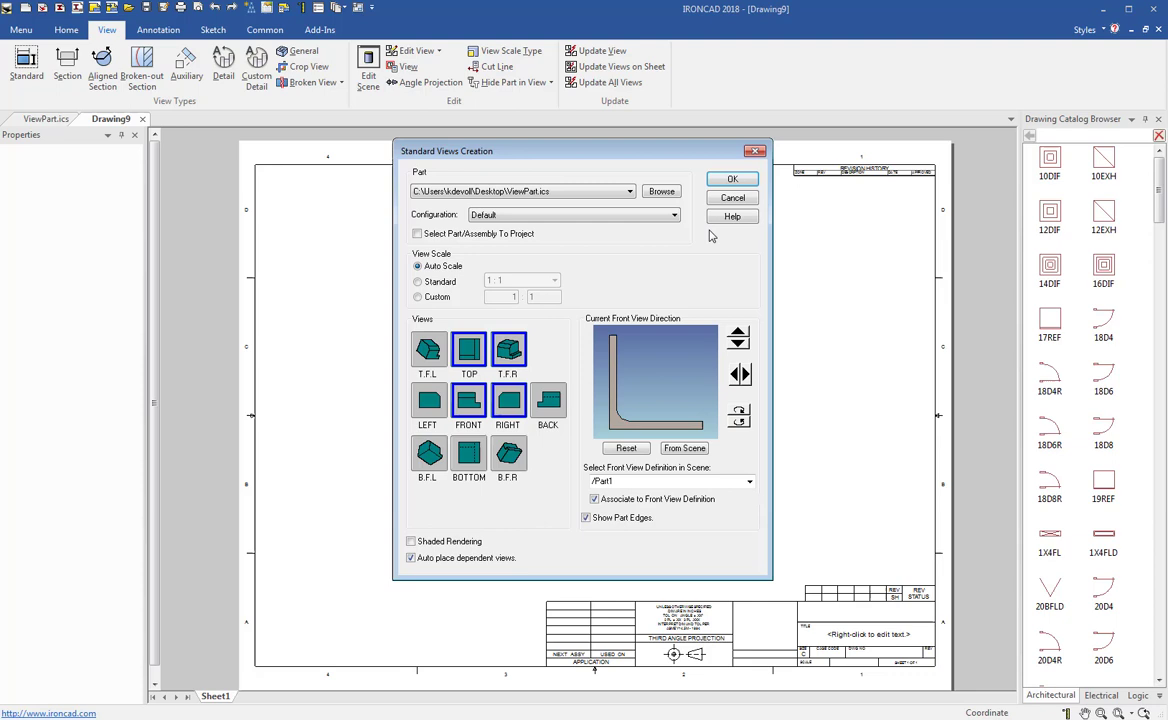
pyautogui.click(732, 179)
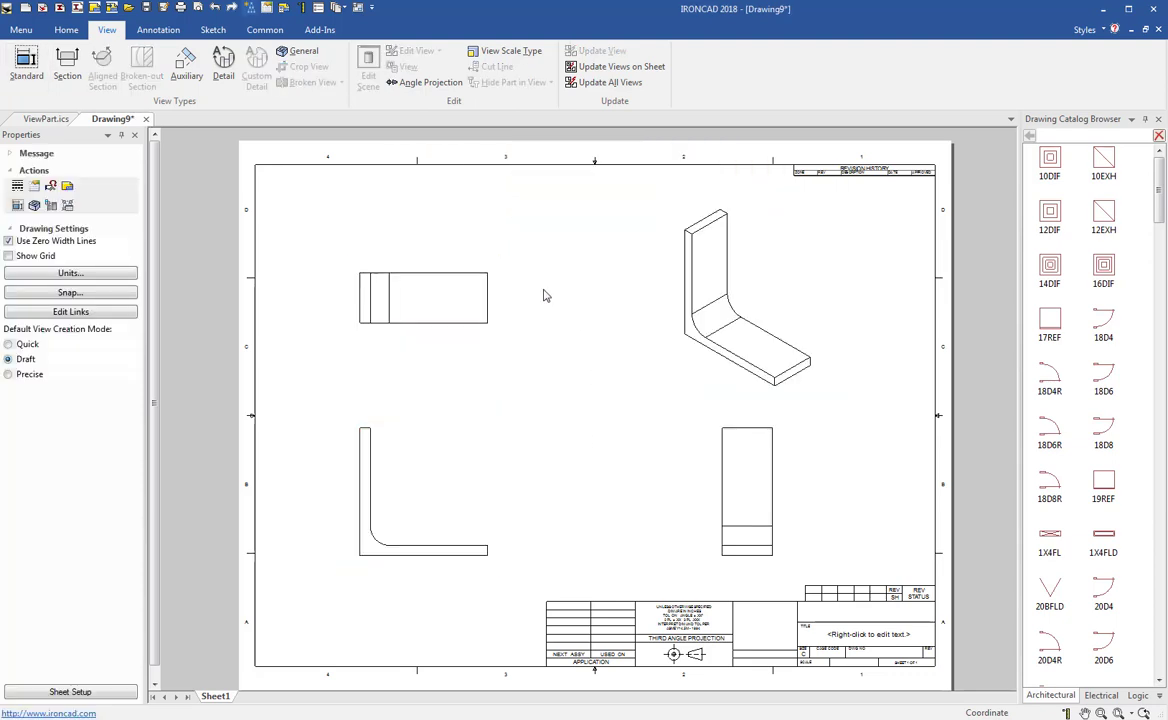
# Add a parts-only Bill of Materials at the sheet's top-left corner
pyautogui.click(156, 30)
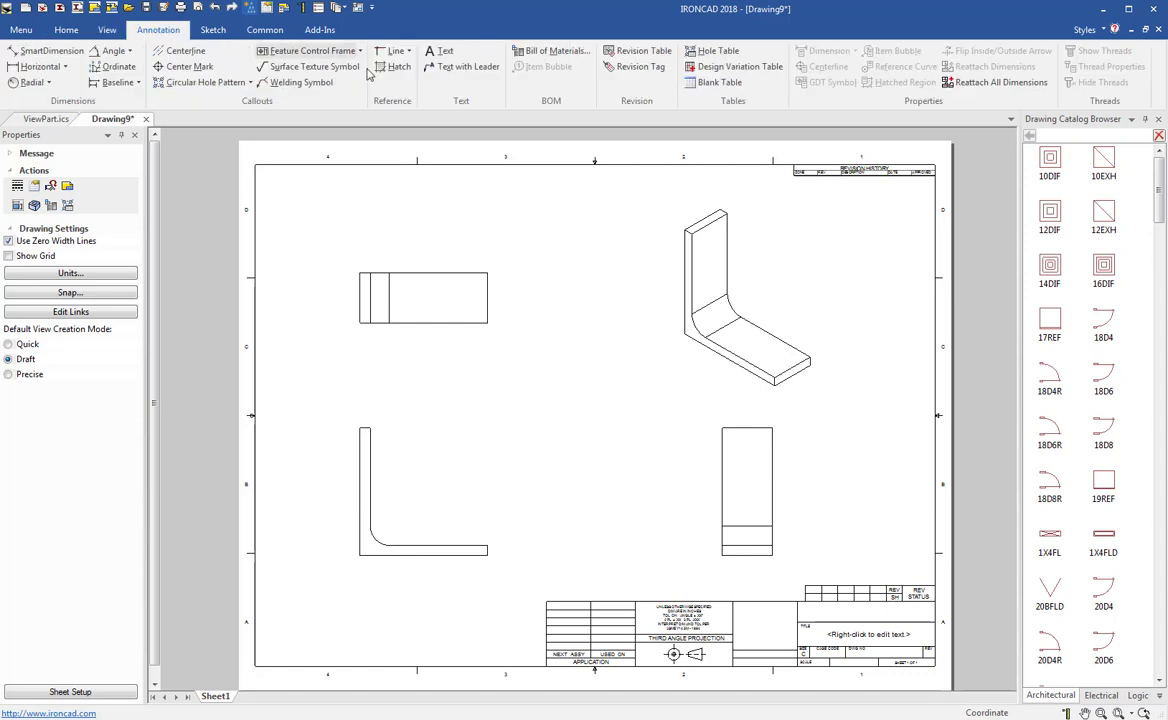
pyautogui.click(552, 50)
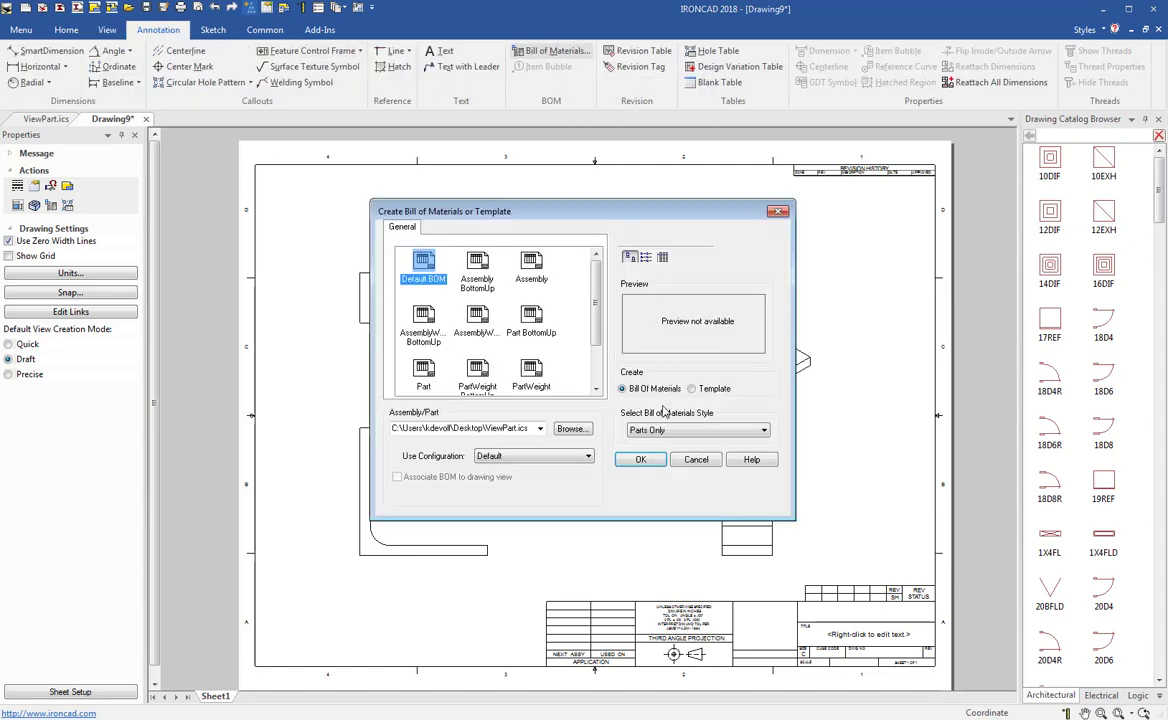
pyautogui.click(640, 459)
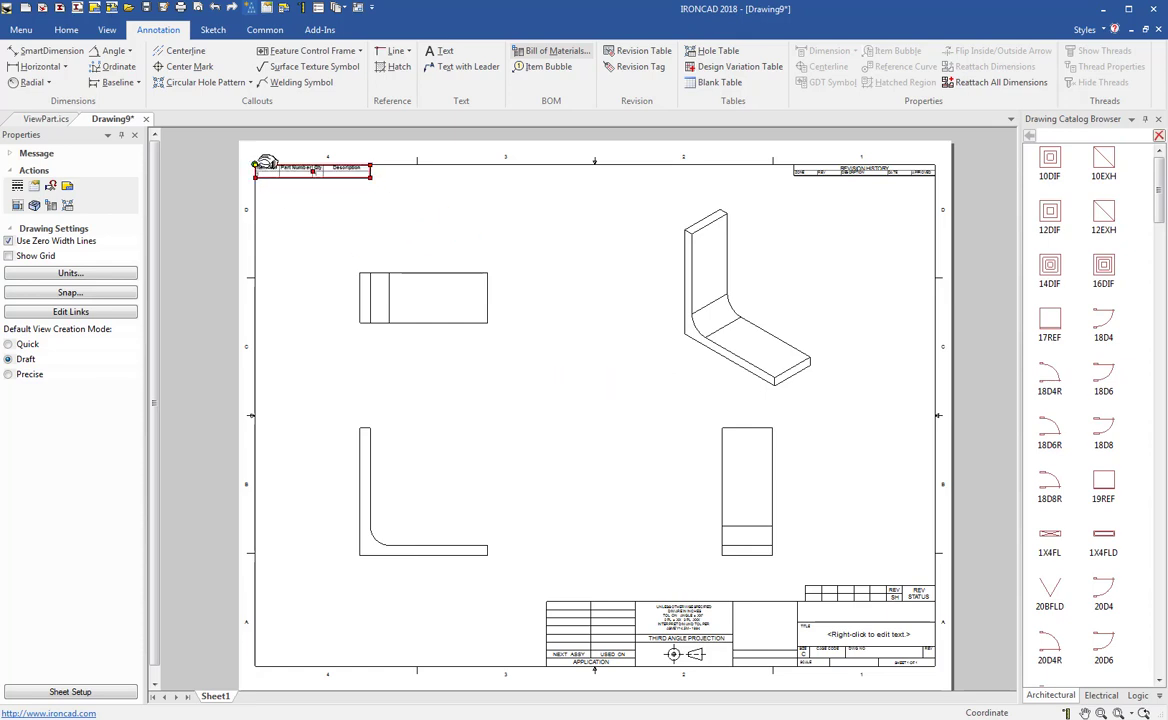
pyautogui.click(256, 164)
# Assign the Bill of Materials to the Template layer
pyautogui.rightClick(273, 168)
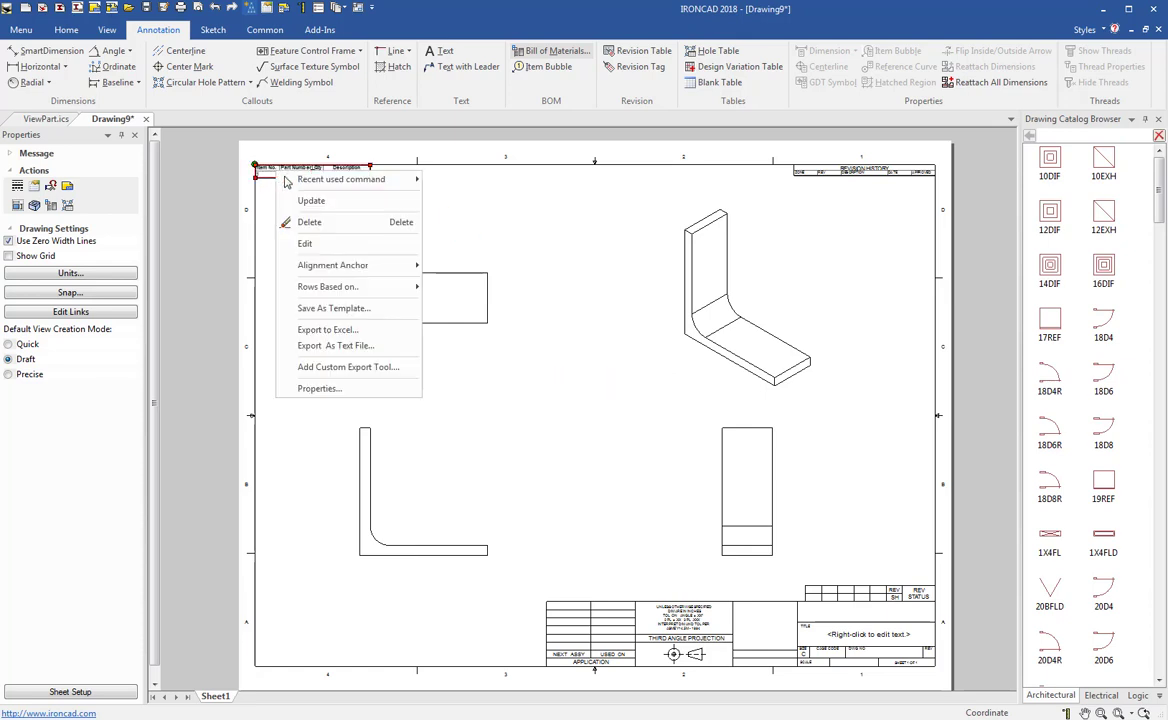
pyautogui.click(318, 389)
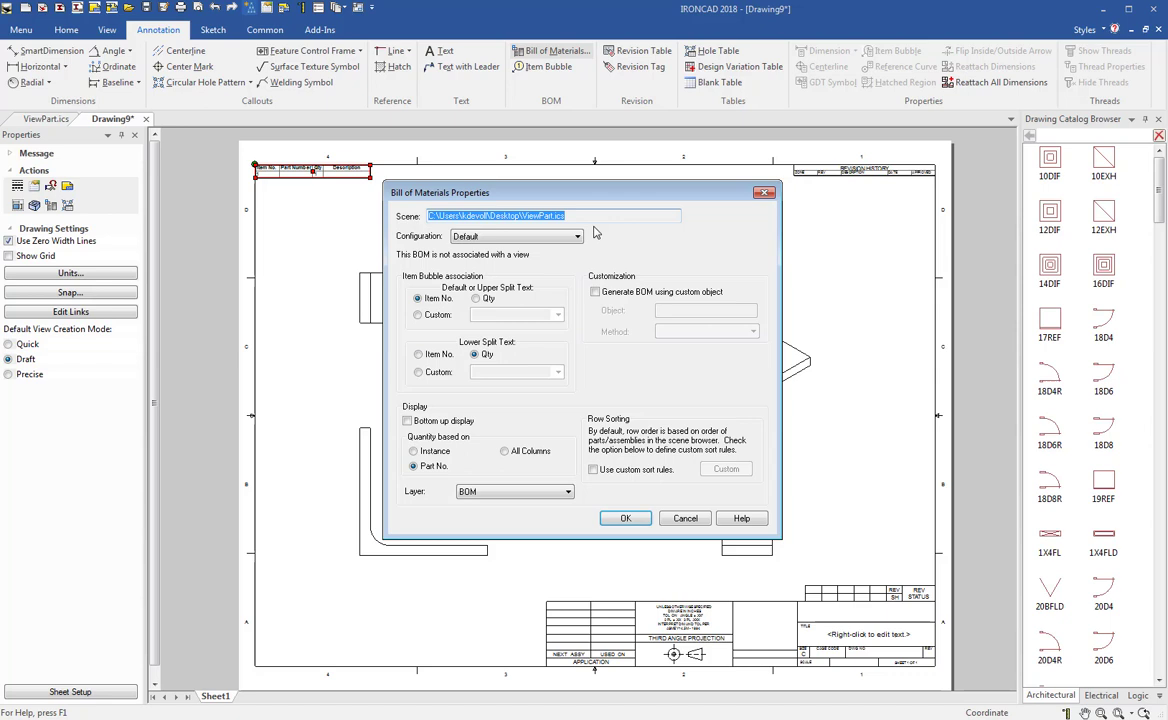
pyautogui.click(545, 490)
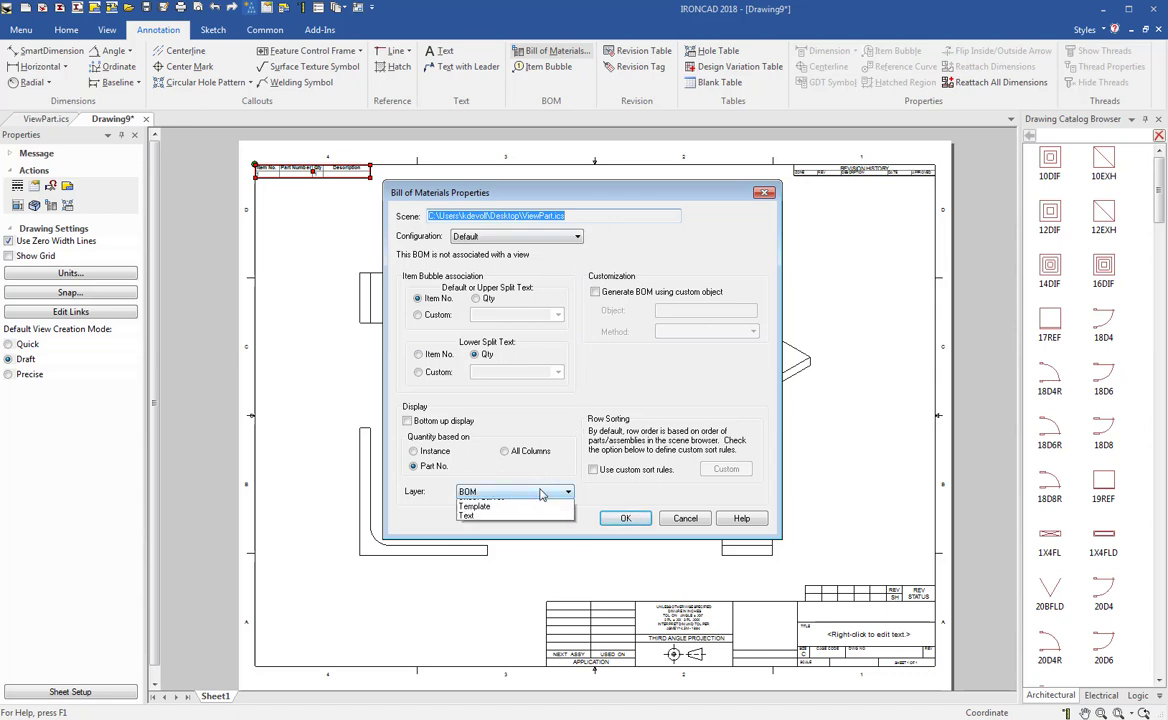
pyautogui.click(522, 538)
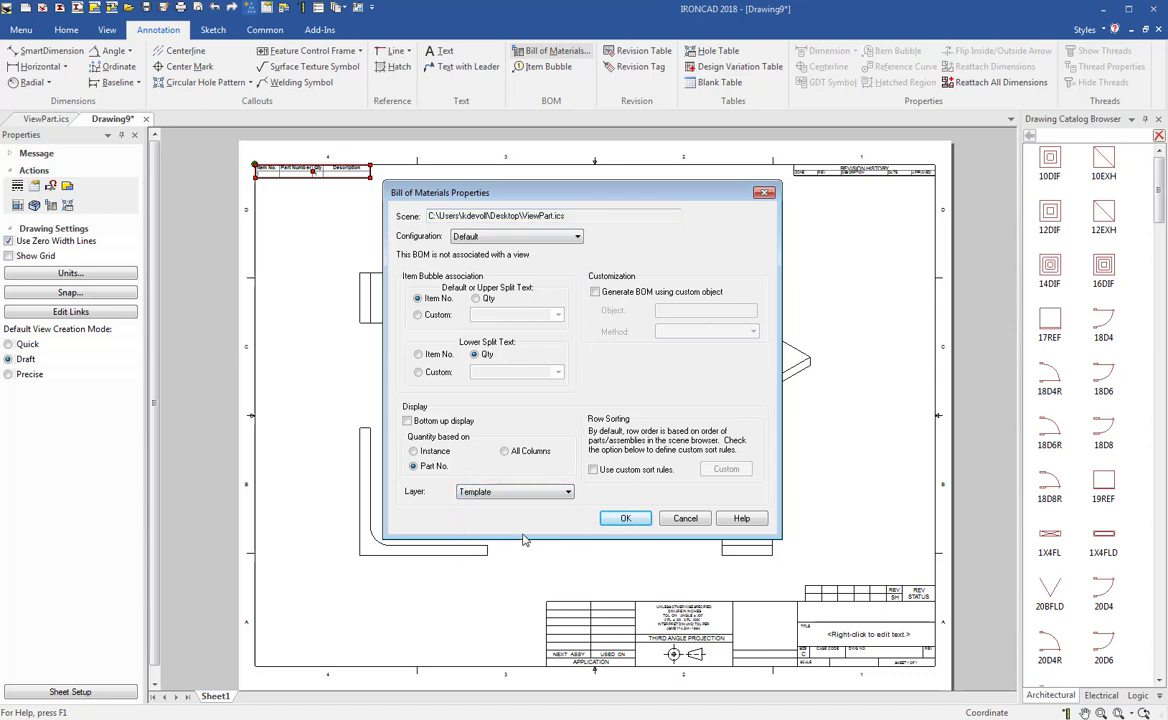
pyautogui.click(627, 520)
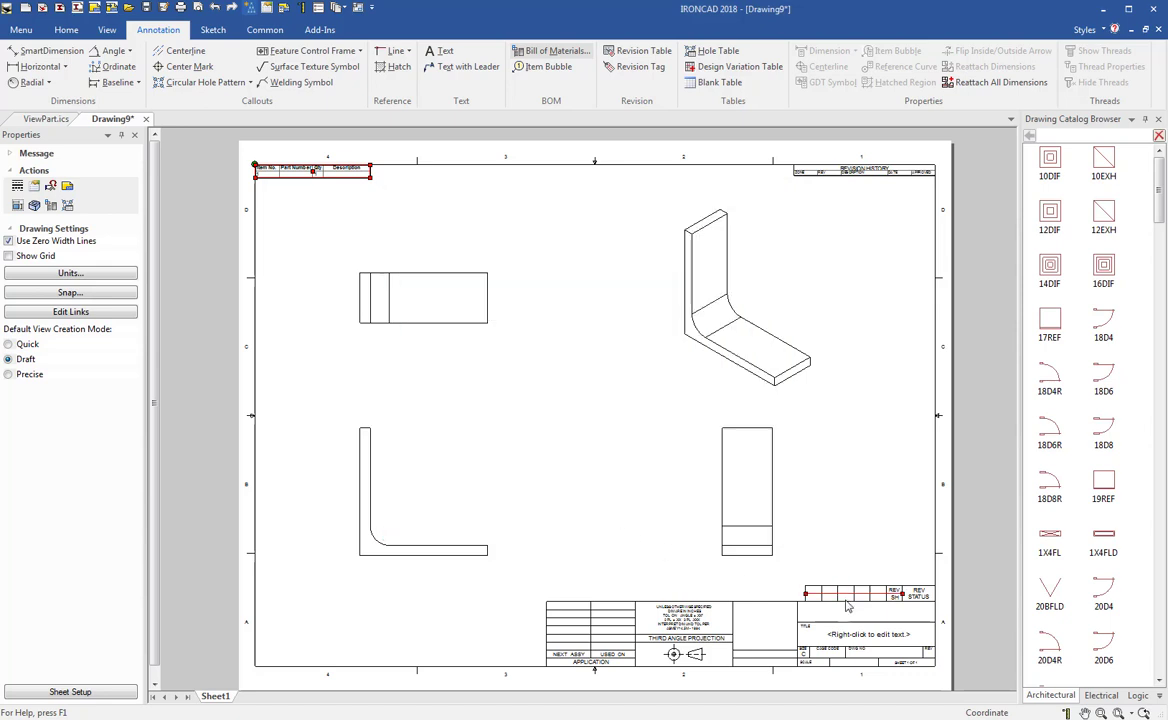
# Link the title-block title text to the IC-PartName part property, showing Part1
pyautogui.rightClick(860, 634)
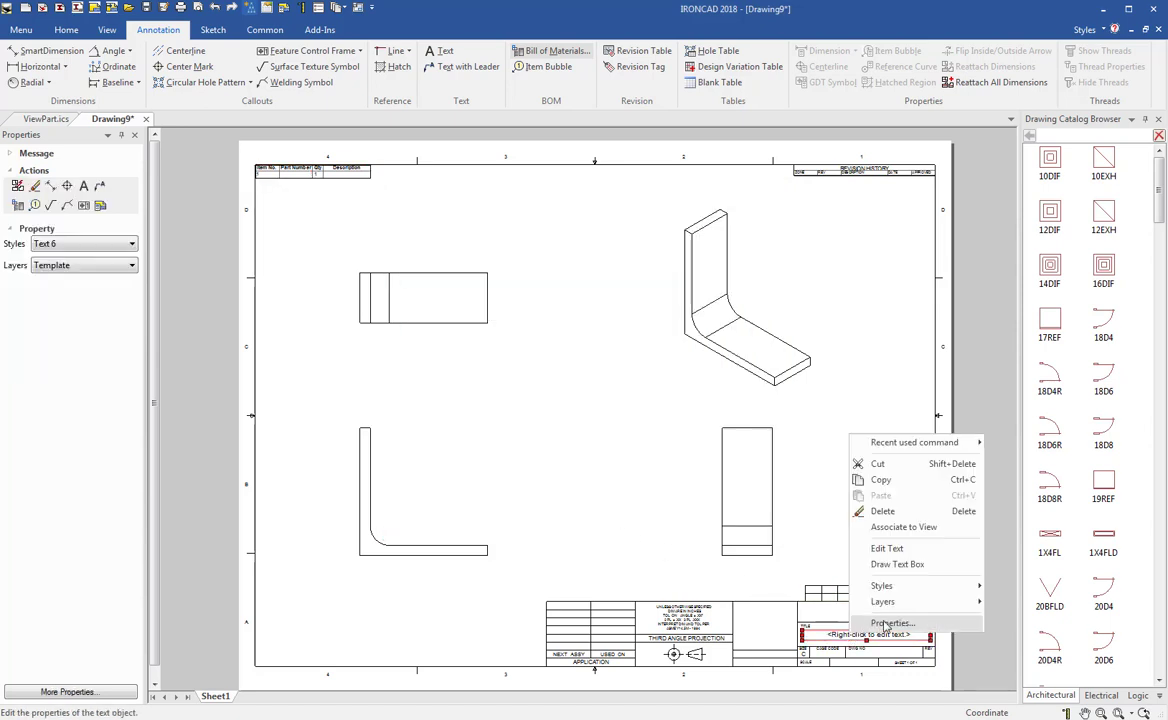
pyautogui.click(886, 623)
pyautogui.moveTo(690, 335); pyautogui.dragTo(381, 300)
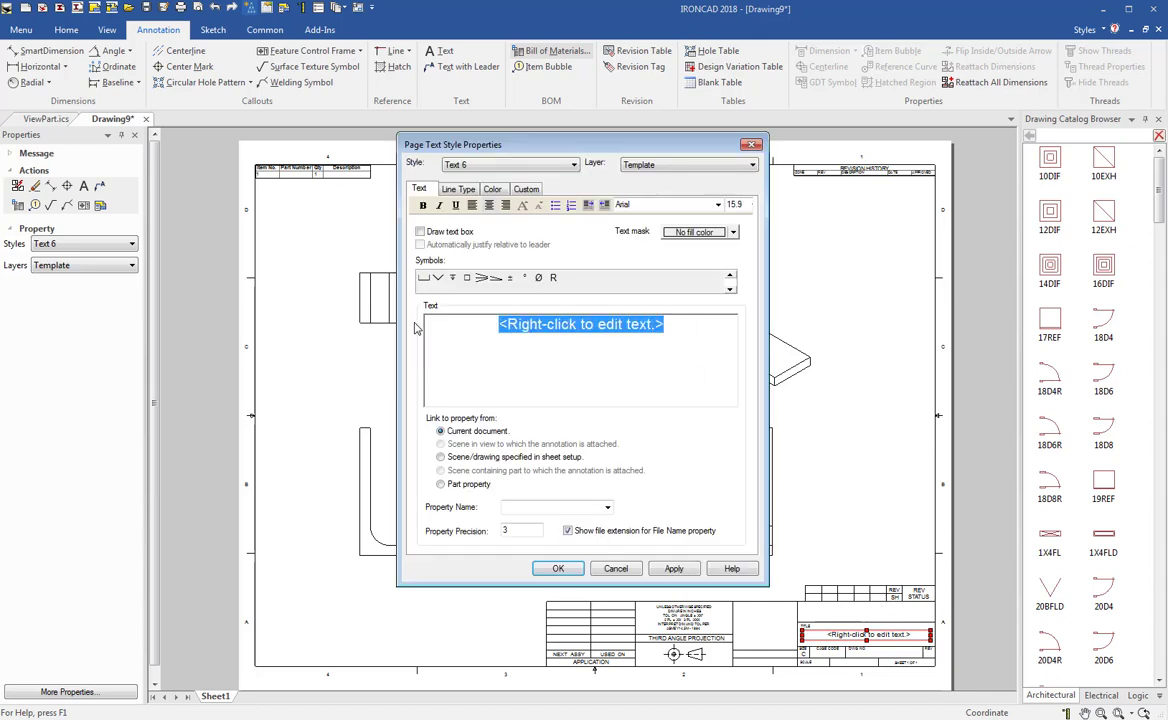
pyautogui.click(484, 486)
pyautogui.click(556, 507)
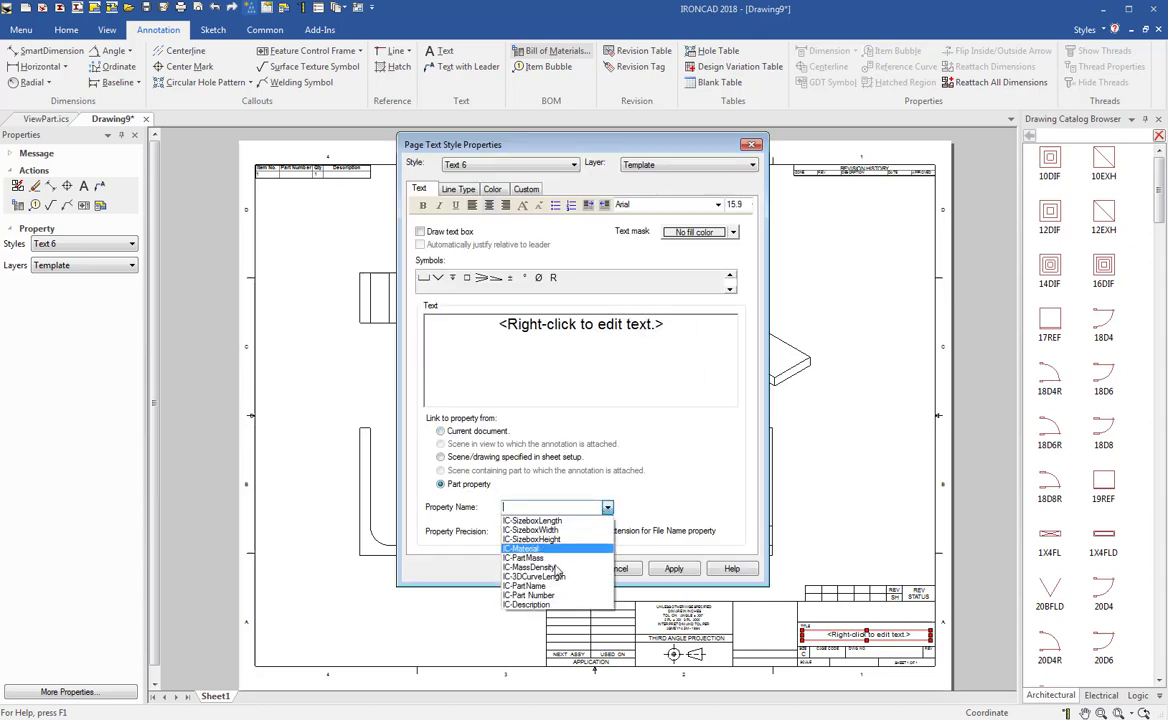
pyautogui.click(548, 586)
pyautogui.click(553, 568)
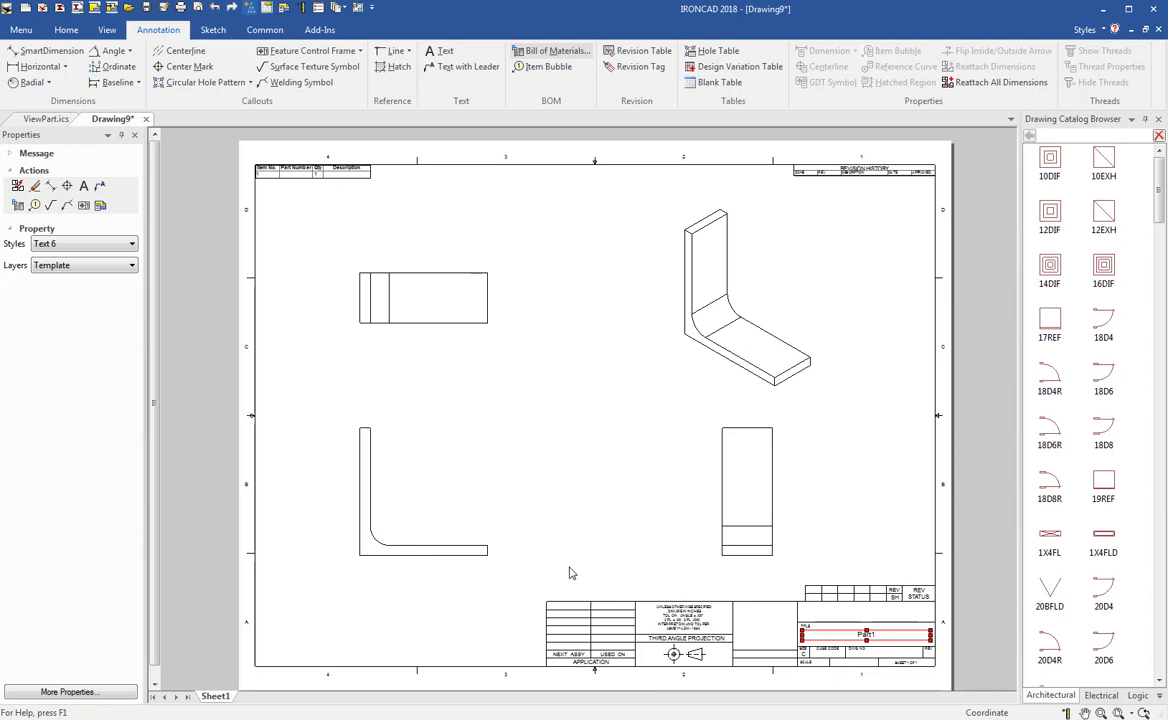
pyautogui.click(605, 546)
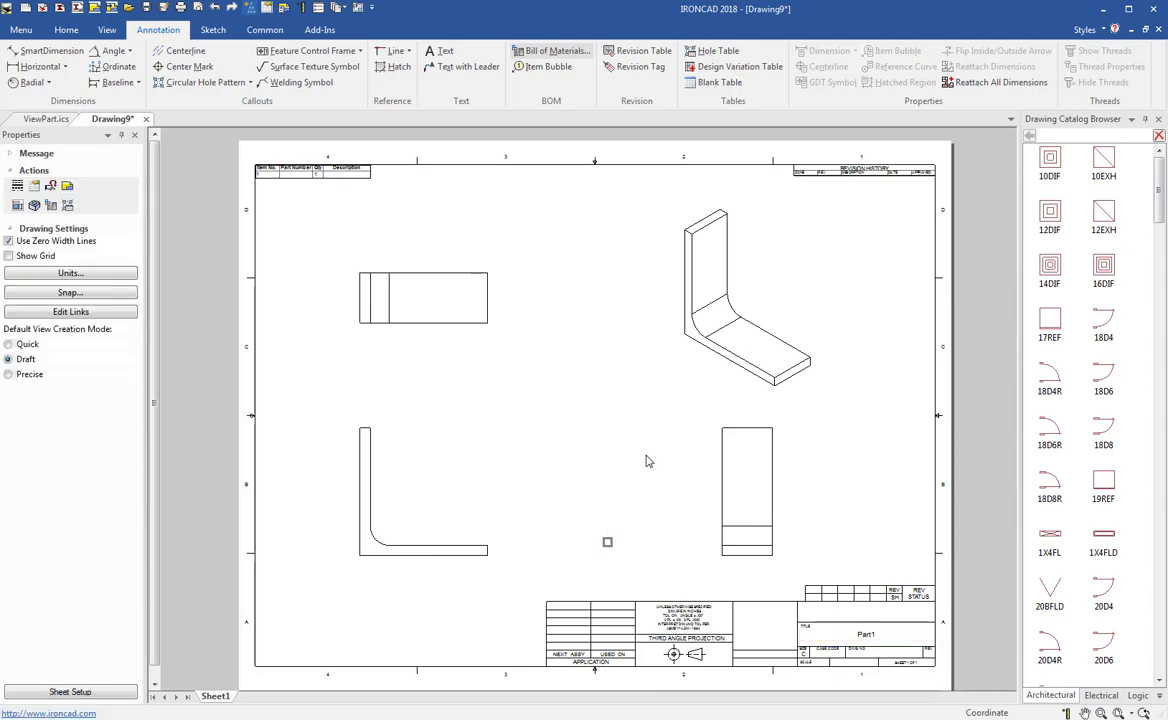
# Give the isometric view shaded rendering
pyautogui.rightClick(729, 362)
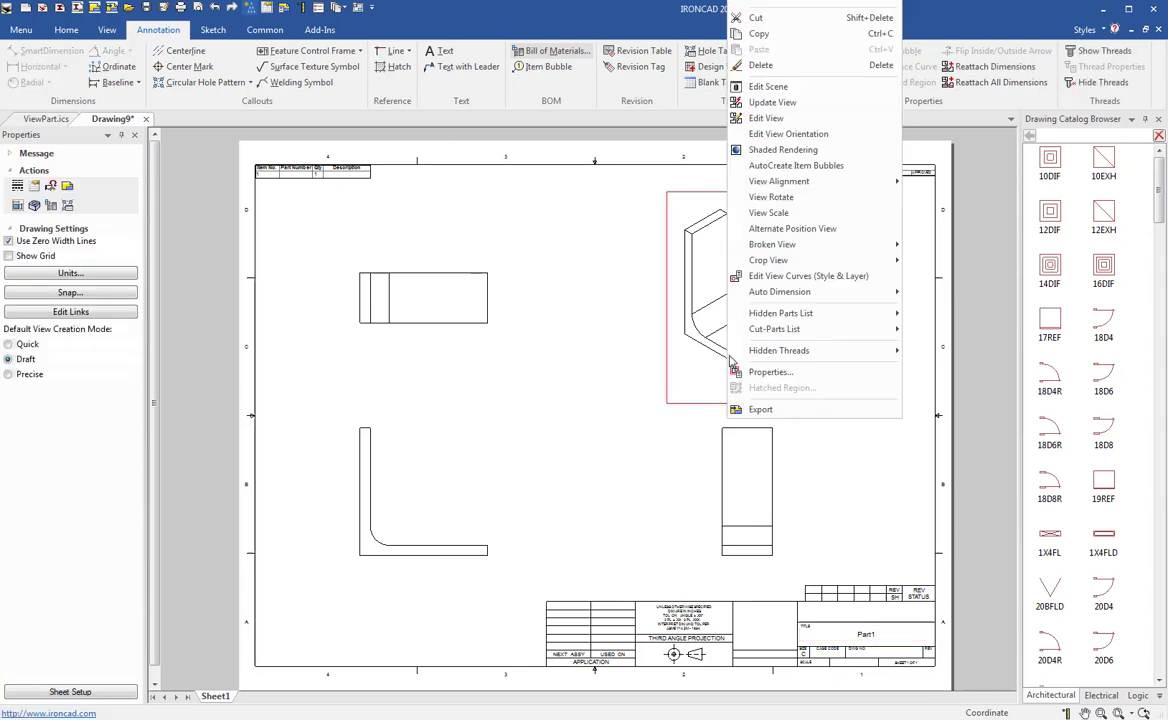
pyautogui.click(765, 149)
pyautogui.click(585, 328)
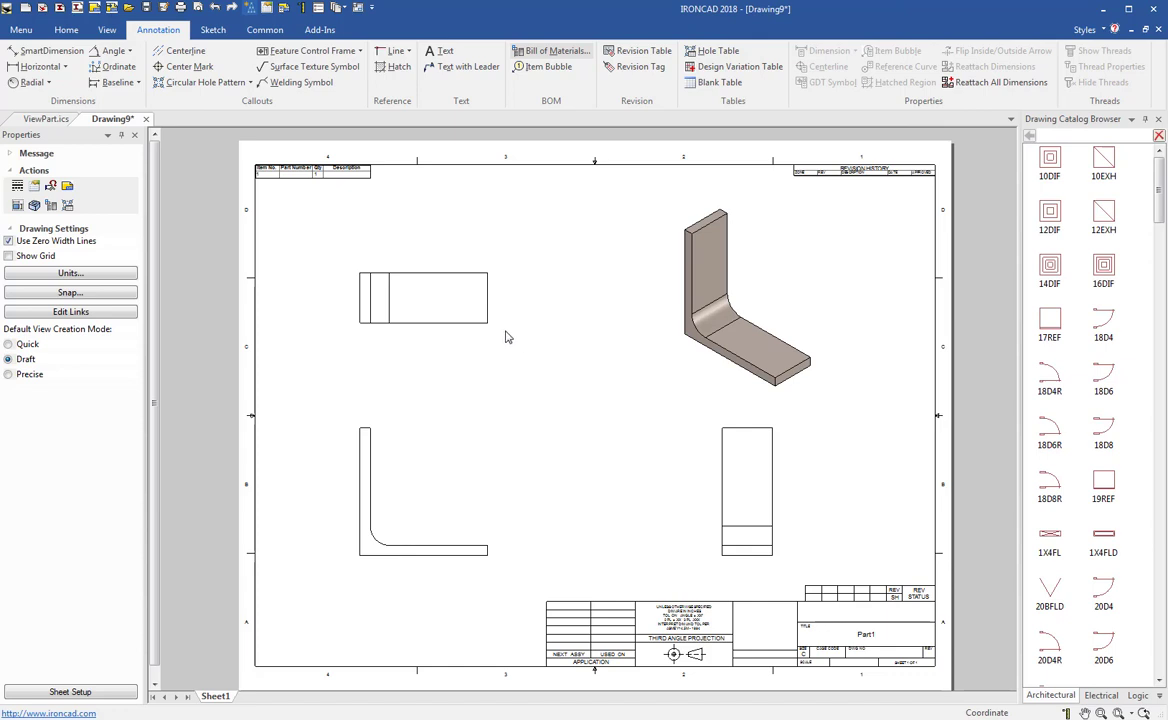
# Check the front view's scale on the sheet
pyautogui.click(28, 32)
pyautogui.moveTo(36, 52)
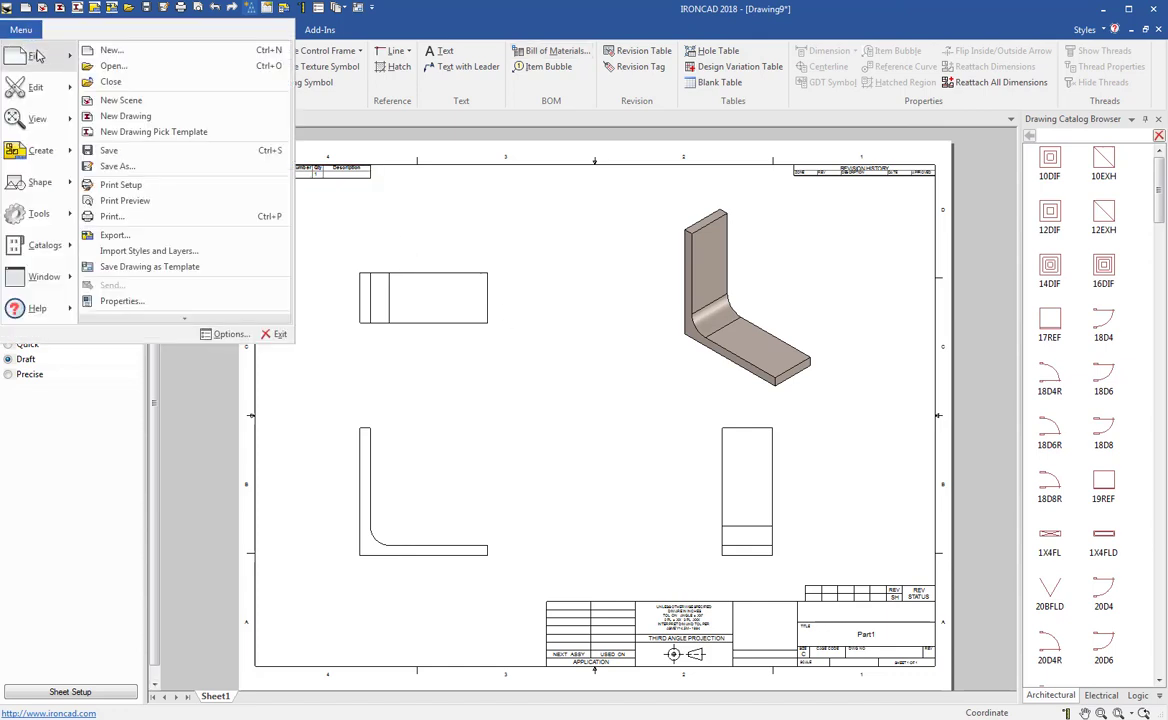
pyautogui.click(369, 486)
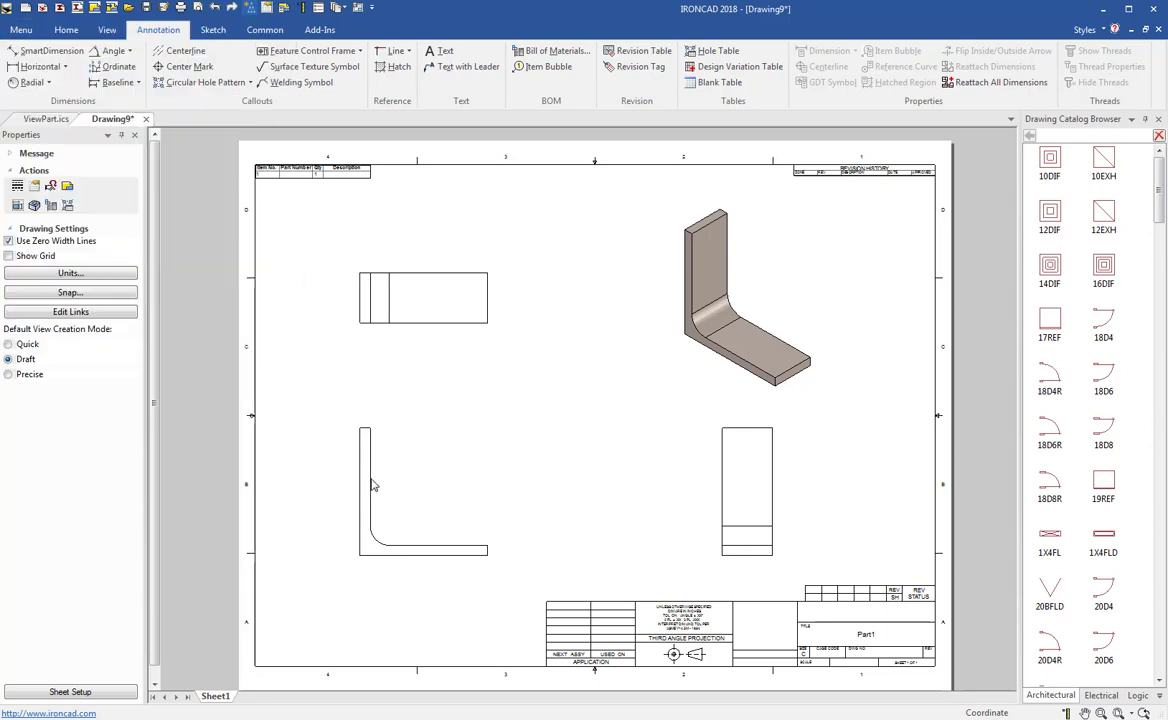
pyautogui.click(373, 485)
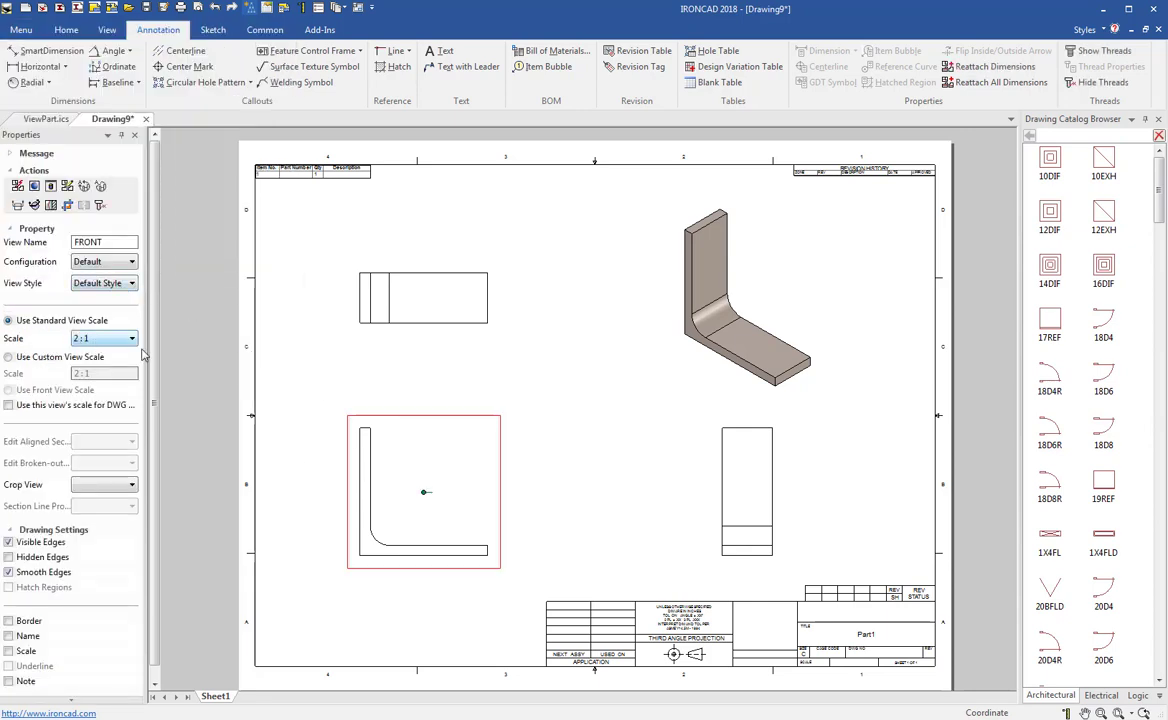
pyautogui.click(277, 376)
# Save the drawing as a template named C Size 2 to 1
pyautogui.click(21, 29)
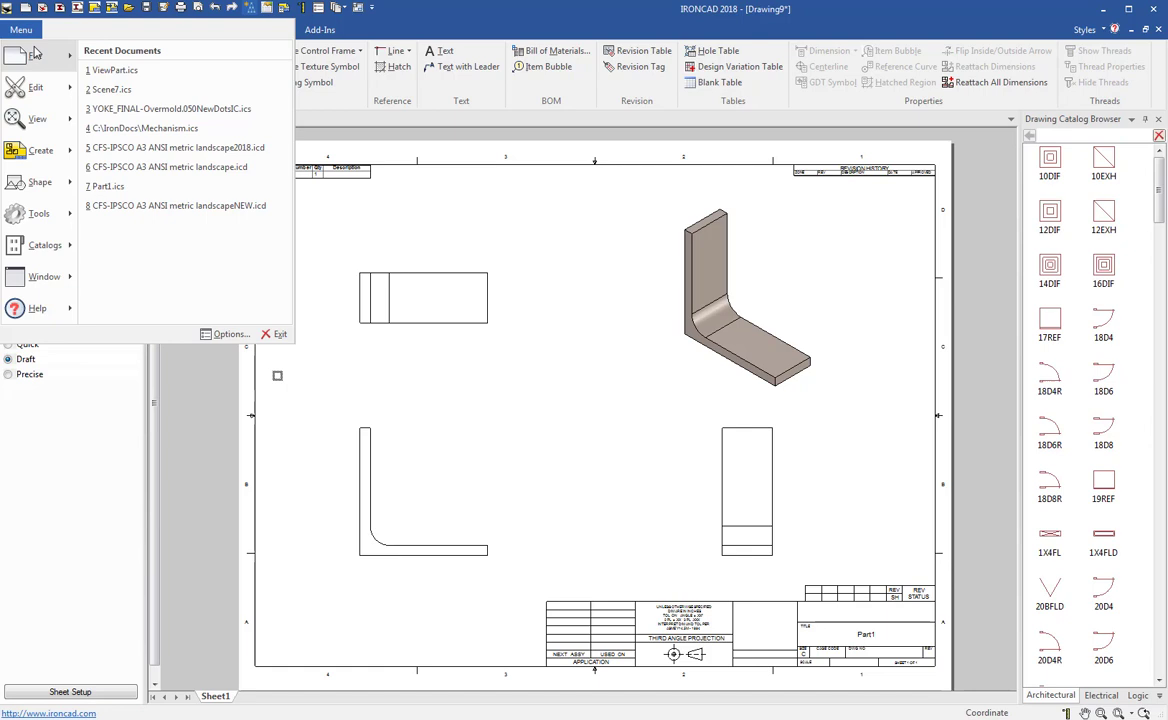
pyautogui.moveTo(37, 58)
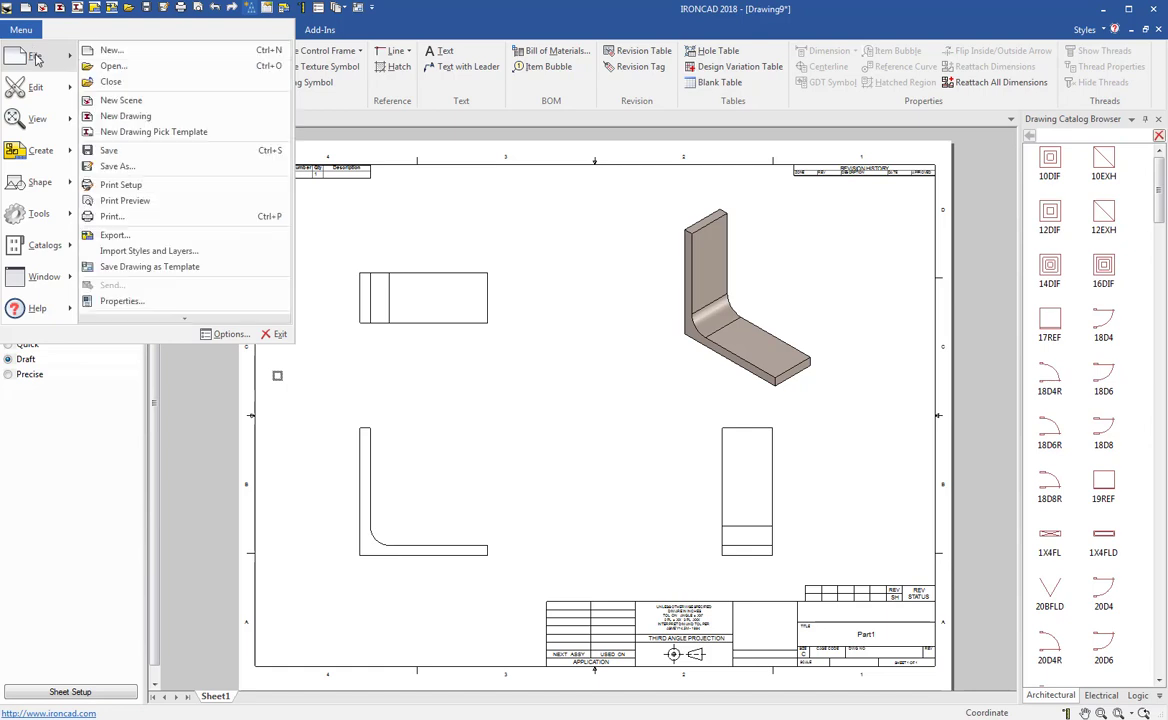
pyautogui.click(150, 267)
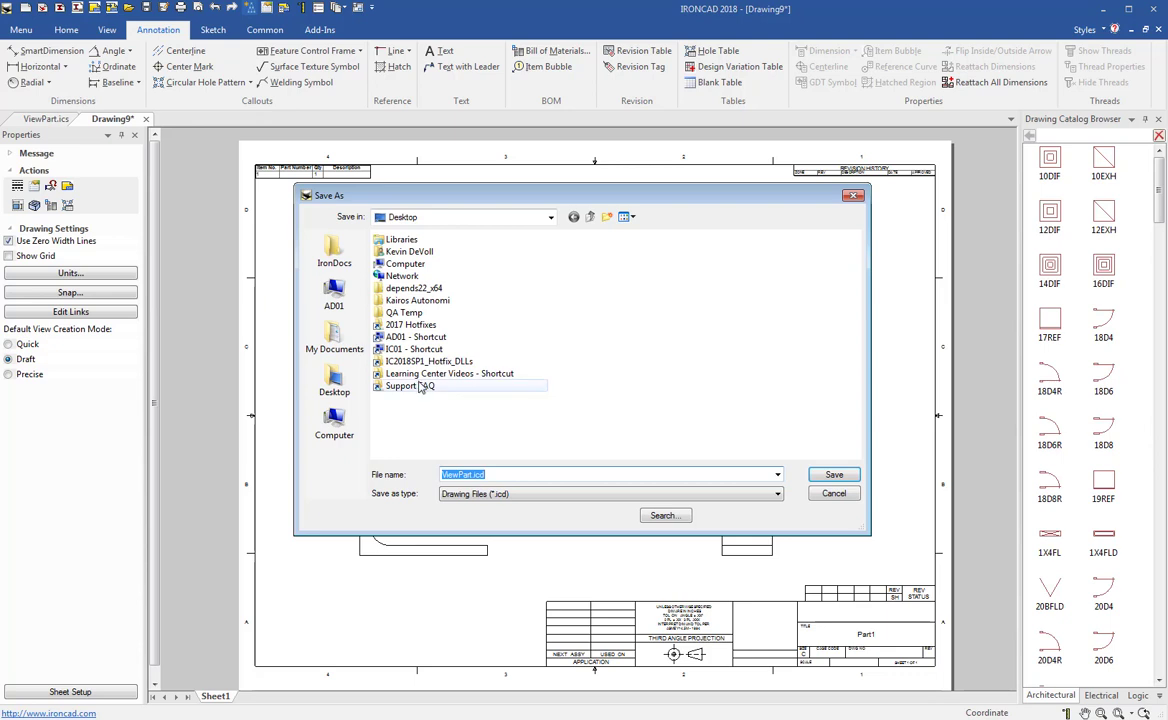
pyautogui.write('C Size 2 to 1')
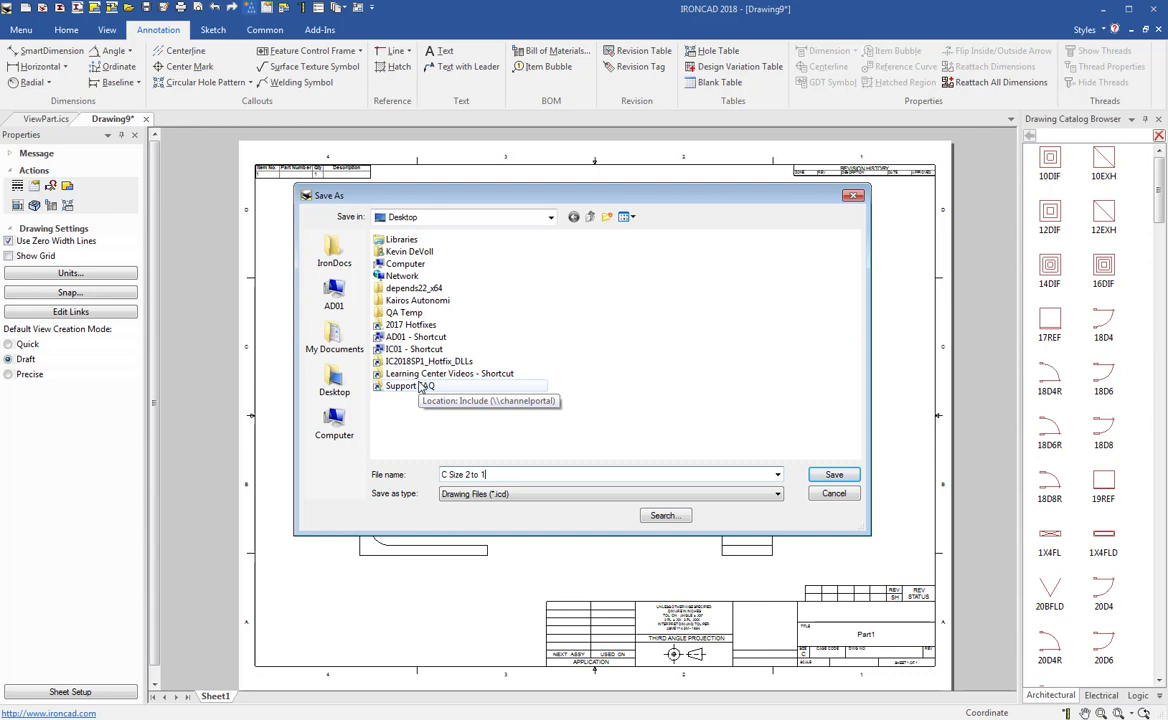
pyautogui.press('Escape')
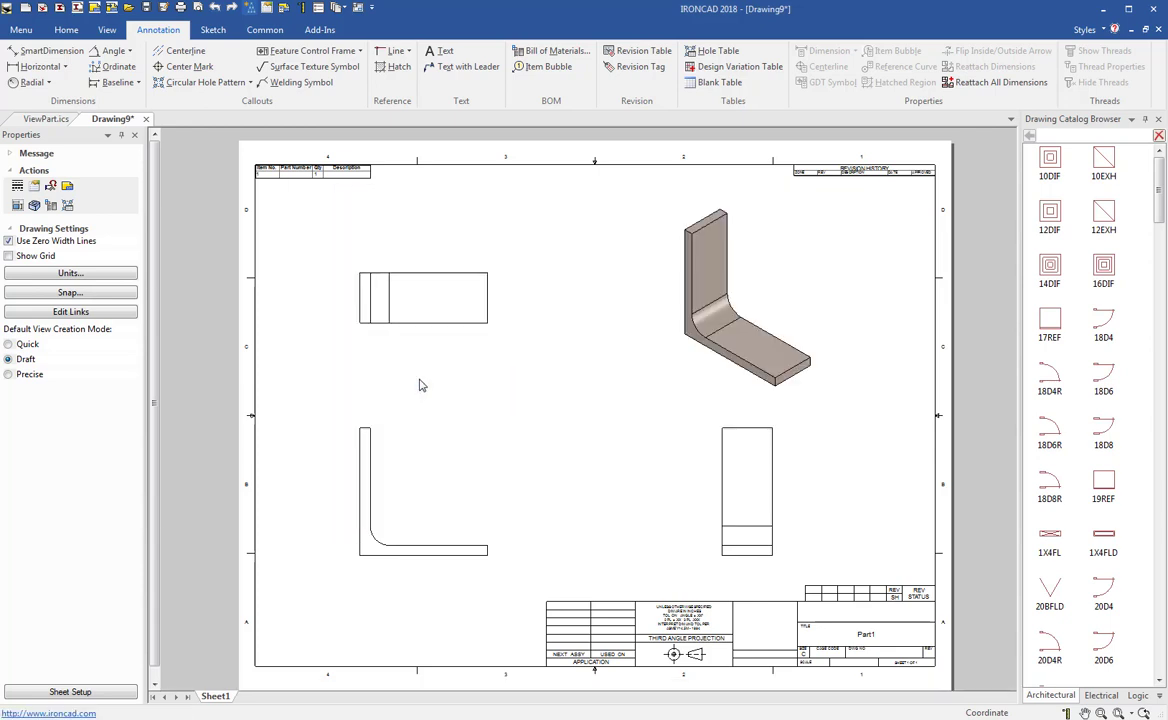
# Set the drawing views to 1:1 scale
pyautogui.click(380, 456)
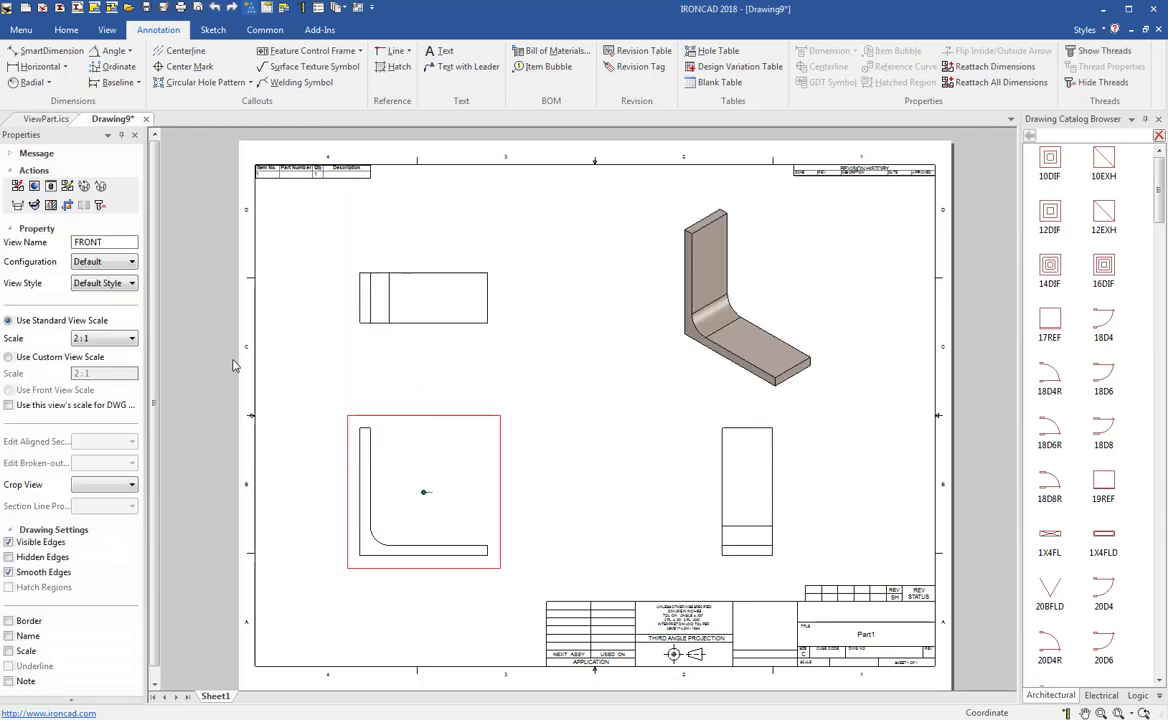
pyautogui.click(90, 338)
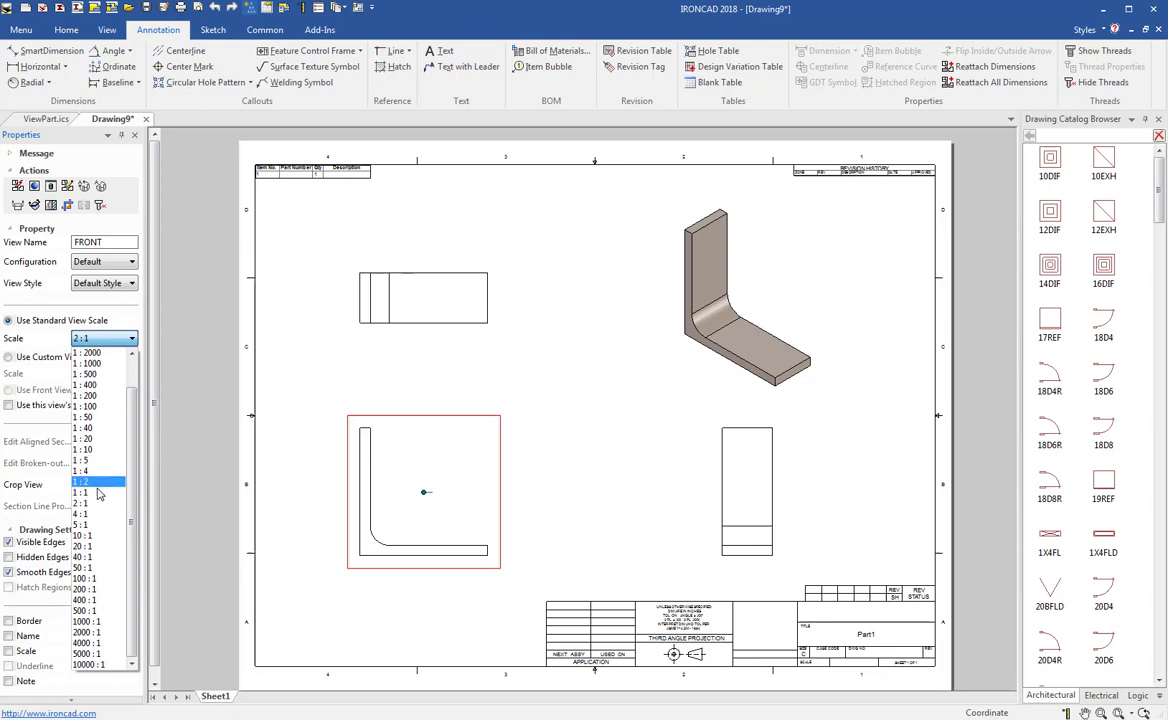
pyautogui.click(99, 492)
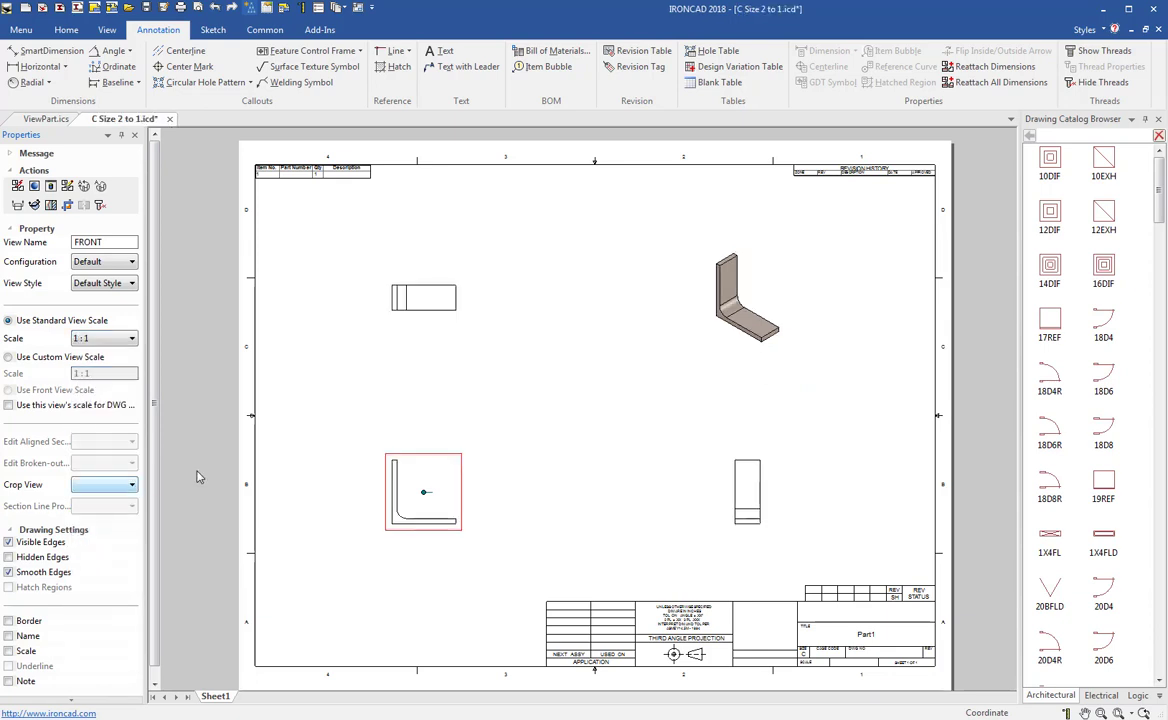
# Save the drawing as a template named C Size 1 to 1.icd
pyautogui.click(14, 32)
pyautogui.moveTo(40, 55)
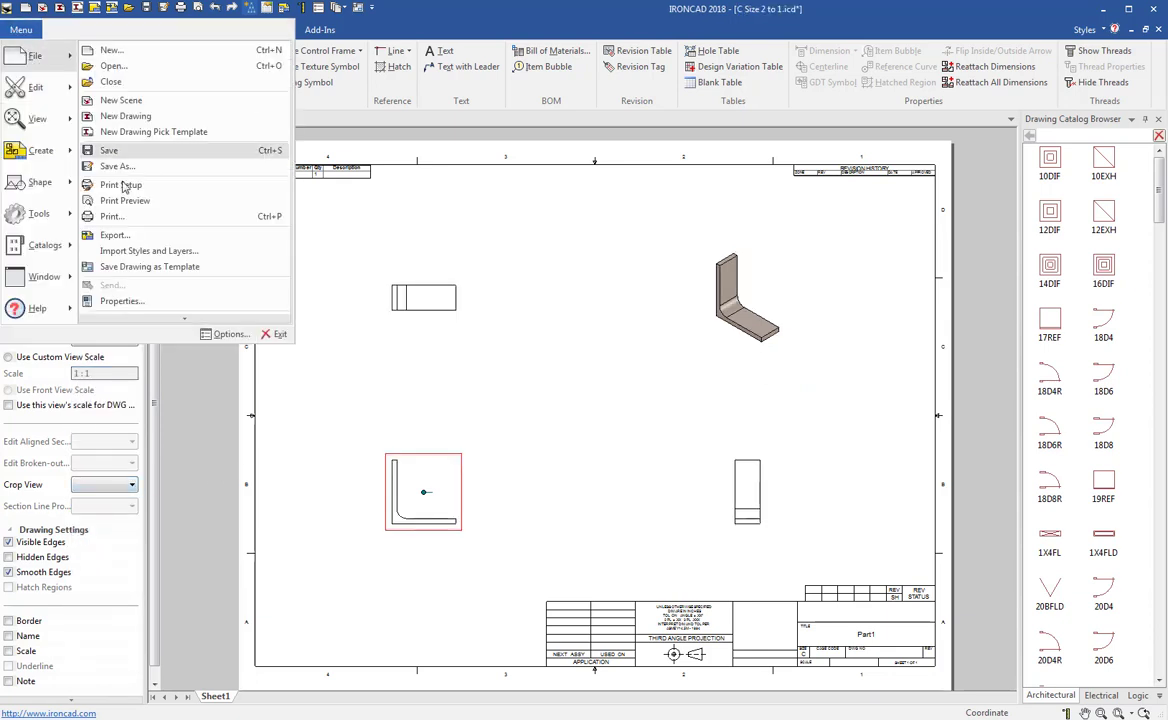
pyautogui.click(142, 268)
pyautogui.press('End')
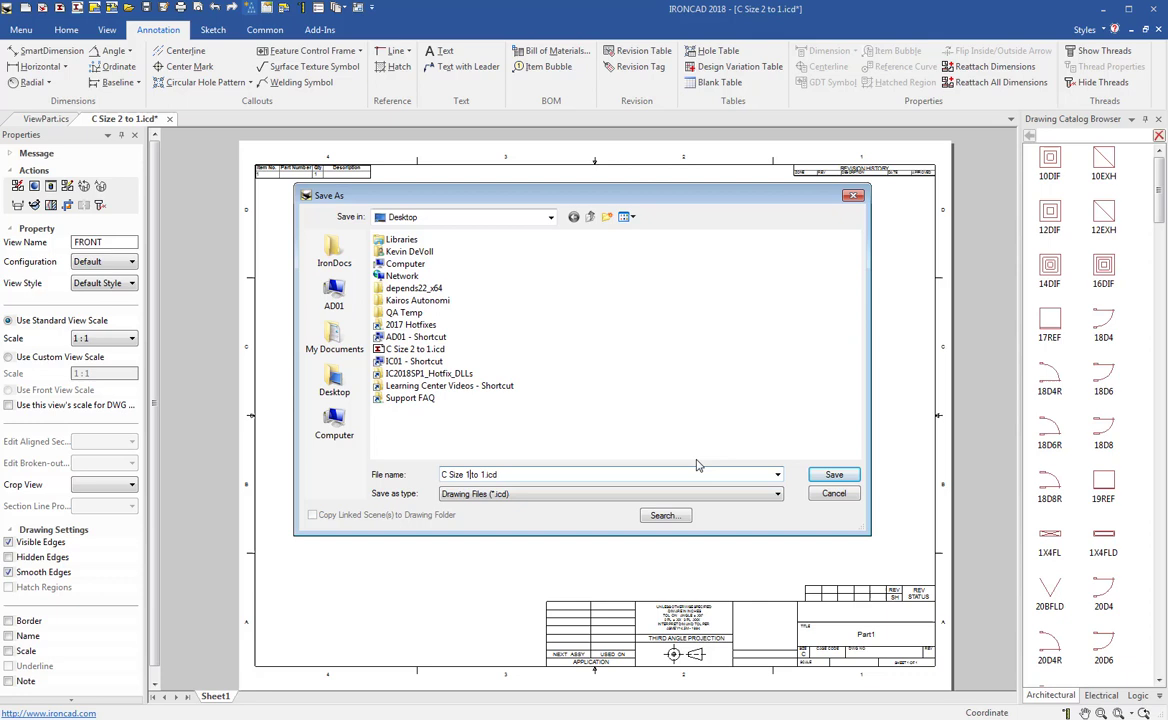
pyautogui.click(830, 476)
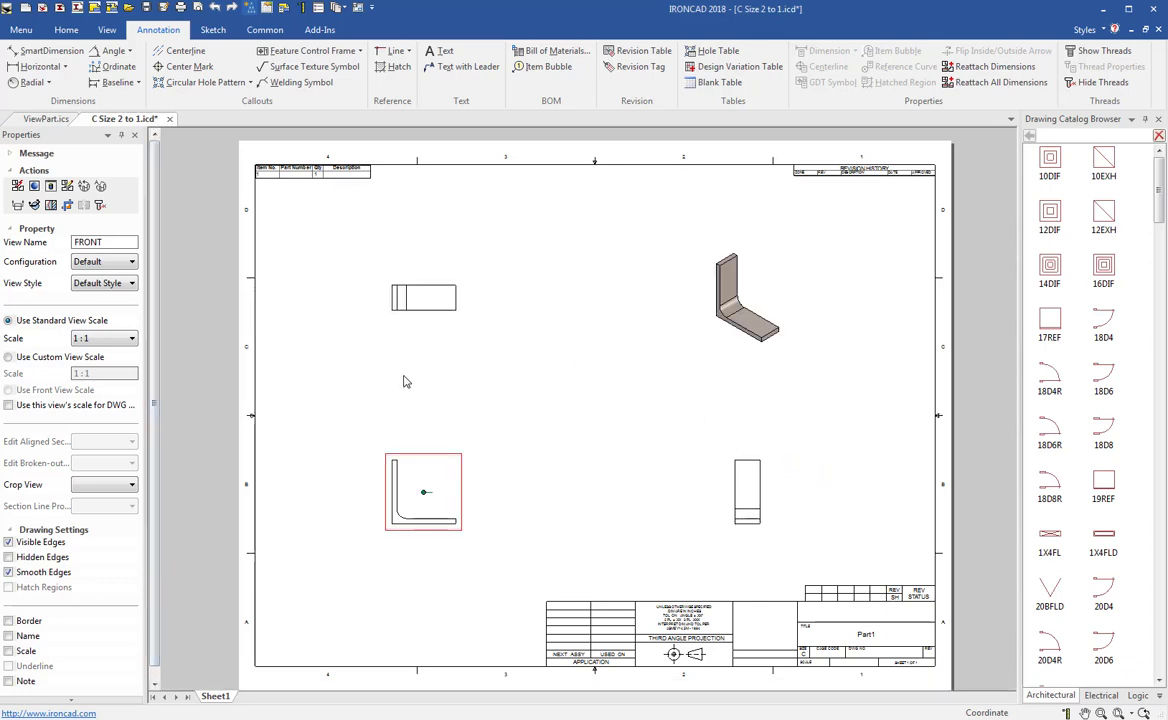
# Close the C Size 2 to 1 drawing and delete both BOM templates from the ANSI folder
pyautogui.click(171, 119)
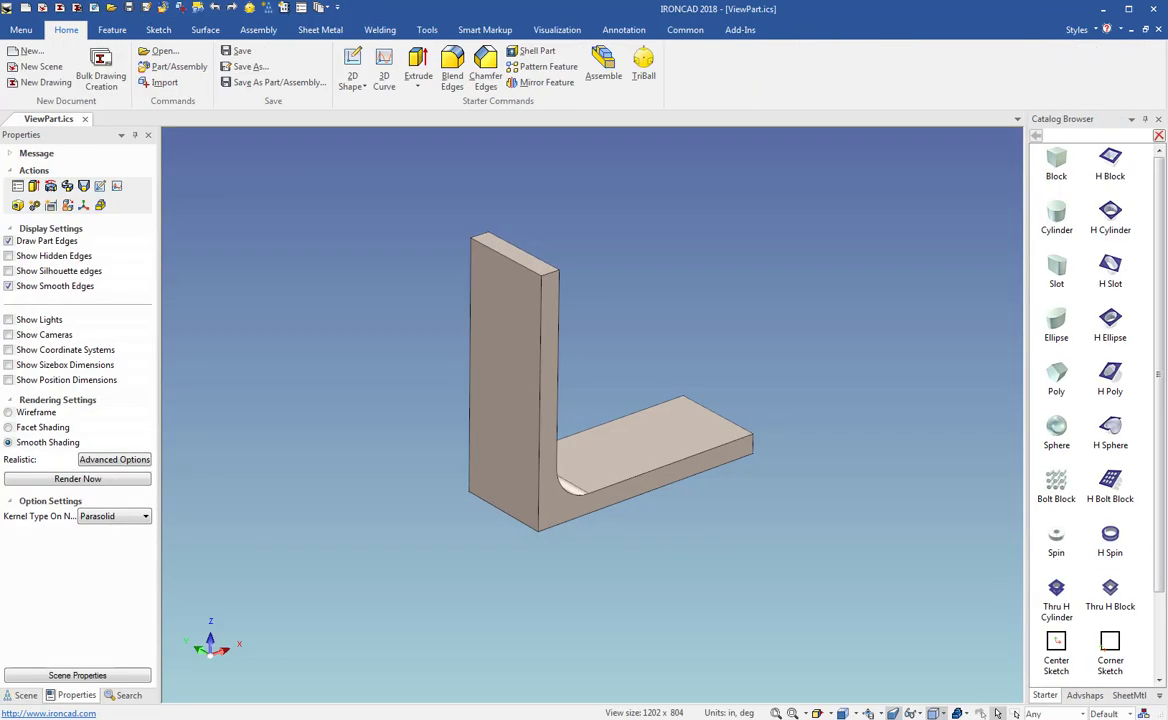
pyautogui.click(100, 70)
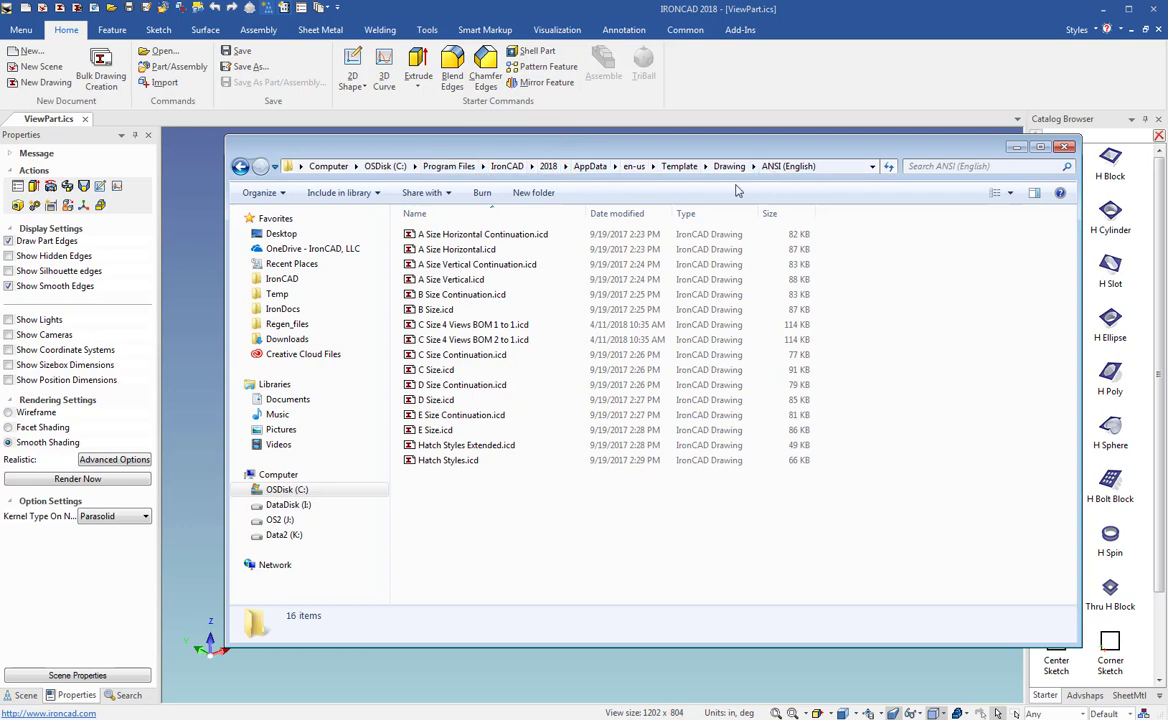
pyautogui.click(470, 324)
pyautogui.keyDown('shift'); pyautogui.click(503, 339); pyautogui.keyUp('shift')
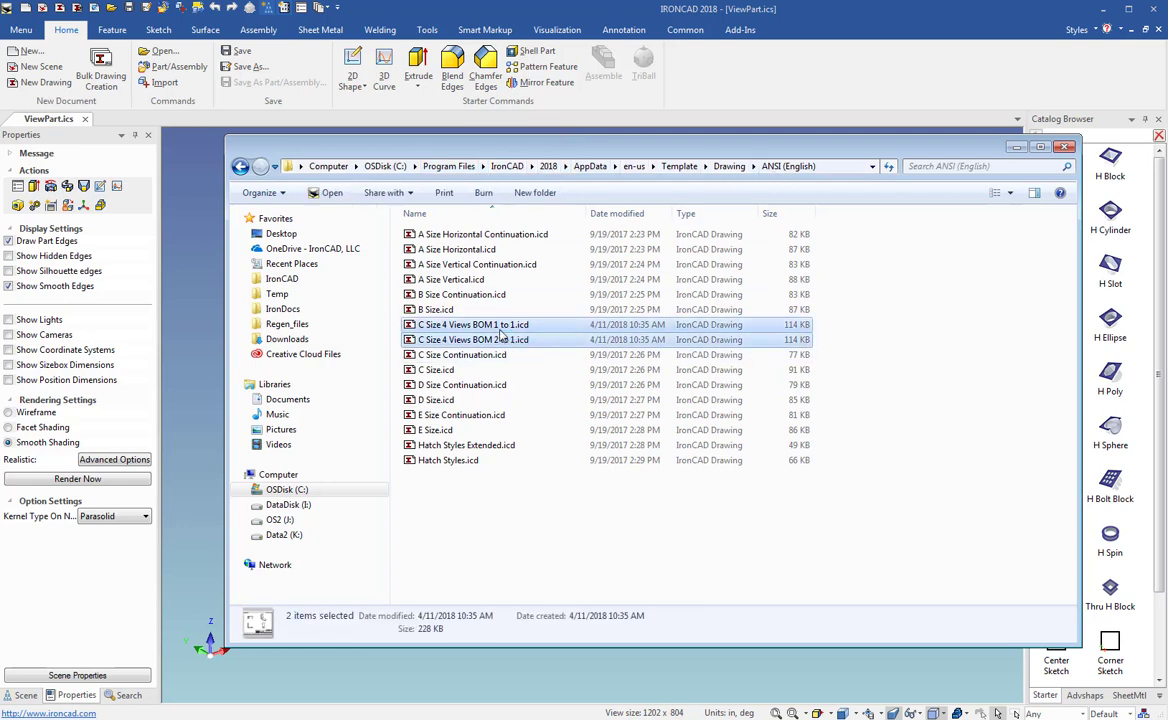
pyautogui.press('Delete')
pyautogui.click(670, 378)
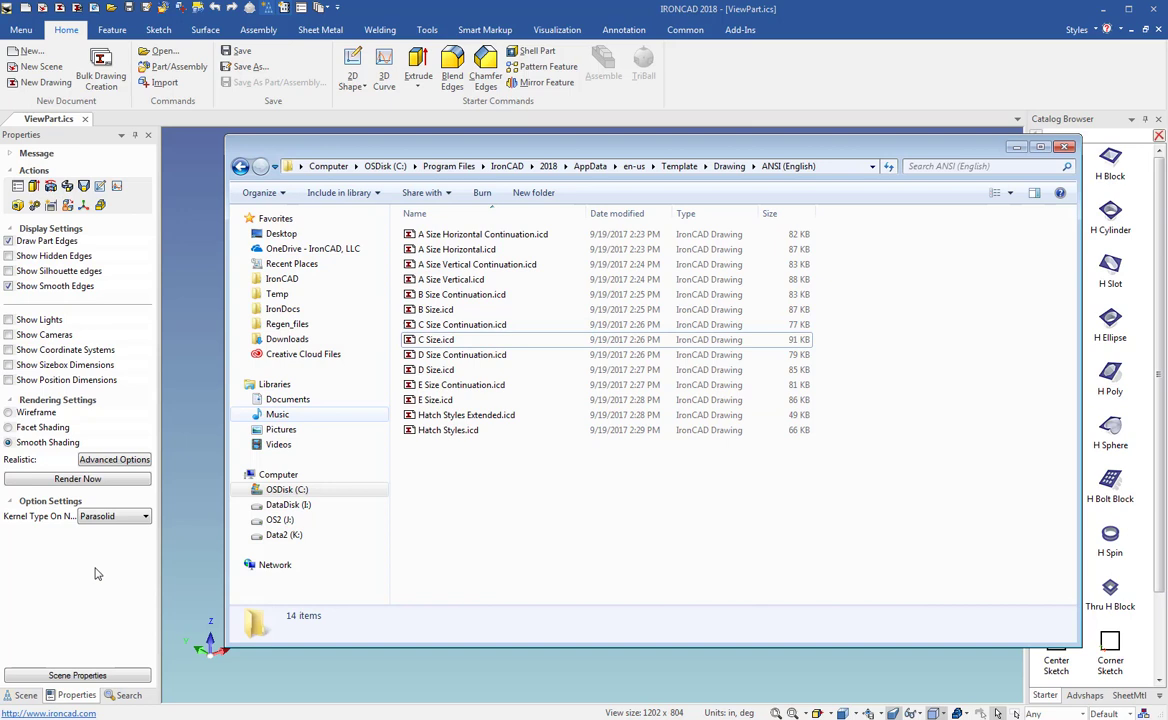
# Move the C Size 1 to 1 and 2 to 1 .icd files into the ANSI folder
pyautogui.moveTo(0, 440); pyautogui.dragTo(518, 487)
pyautogui.click(540, 379)
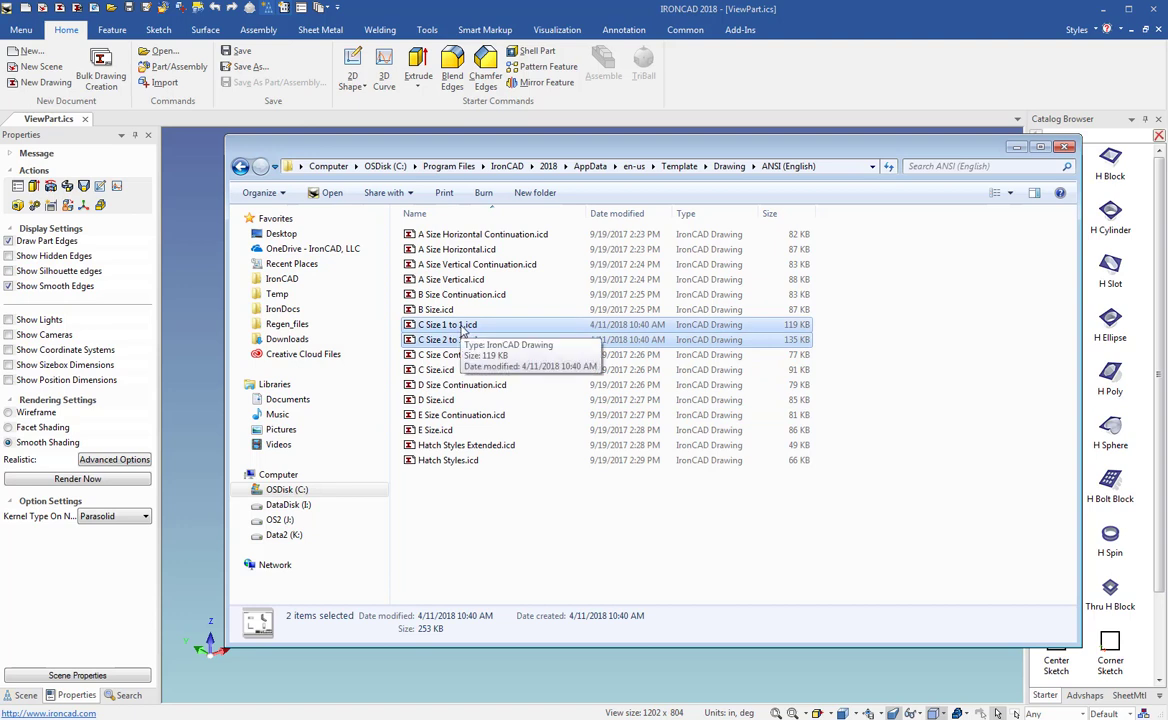
pyautogui.click(213, 342)
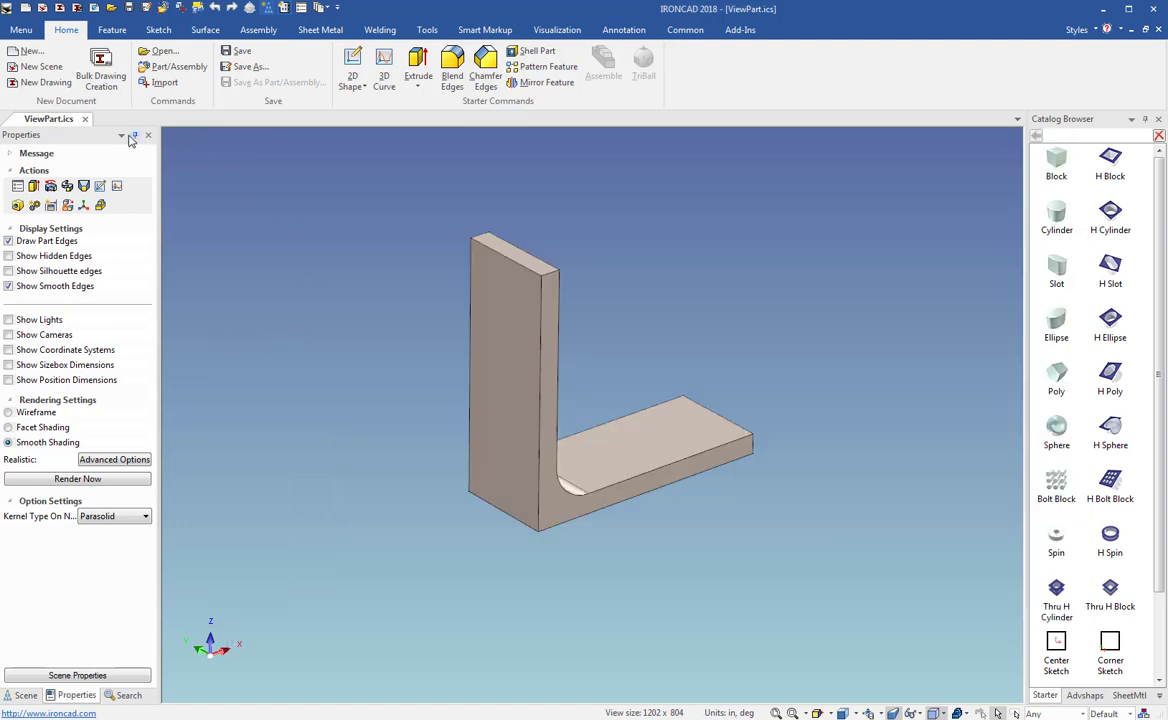
# Close the L-bracket part and start Bulk Drawing Creation for the Scene7 assembly
pyautogui.click(85, 119)
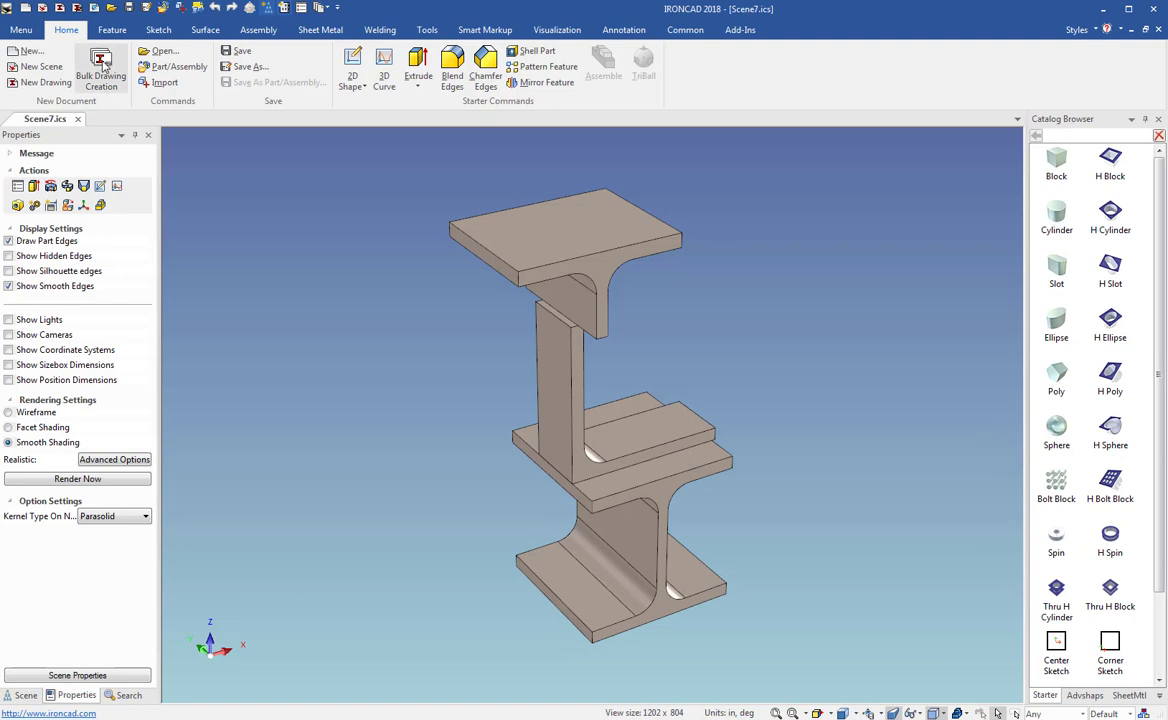
pyautogui.click(101, 61)
pyautogui.click(699, 407)
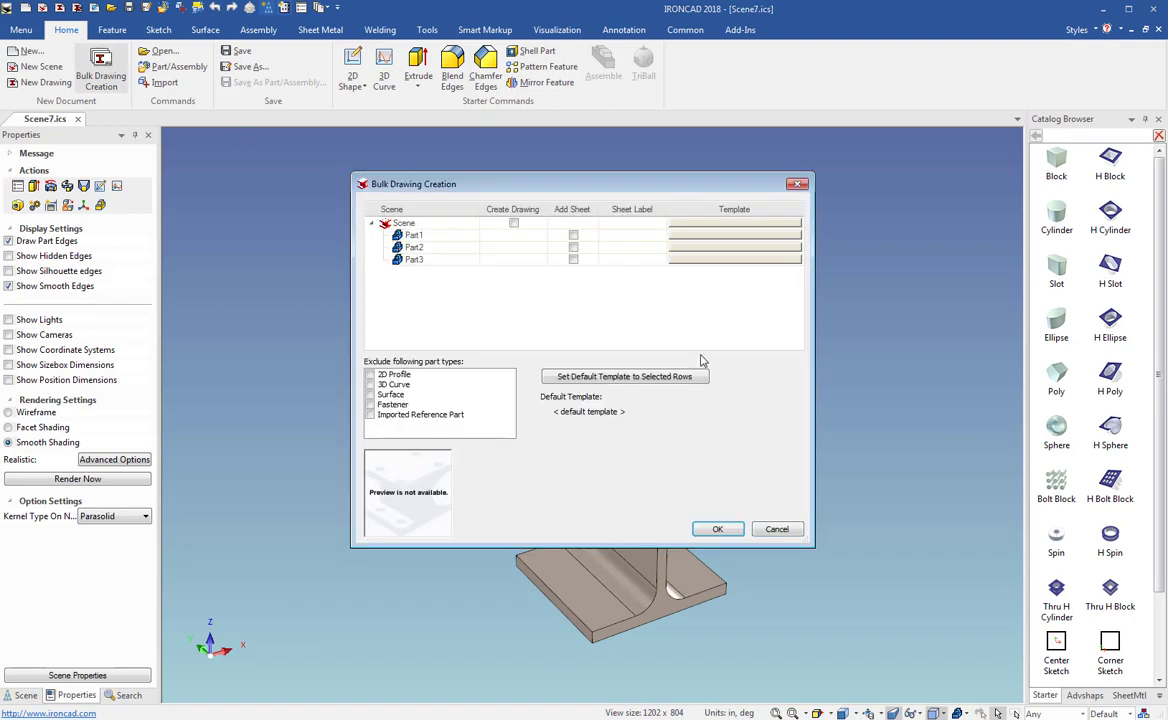
# Enable Create Drawing for the scene and assign it the C Size 1 to 1 template
pyautogui.click(514, 223)
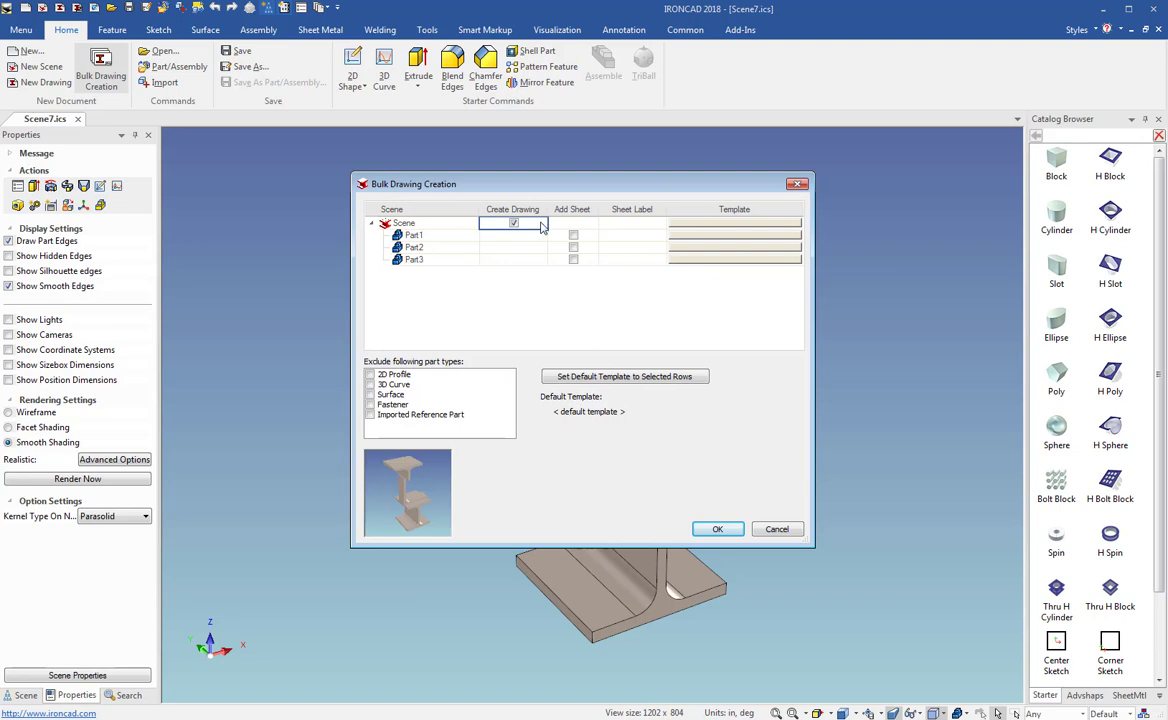
pyautogui.click(693, 226)
pyautogui.click(699, 407)
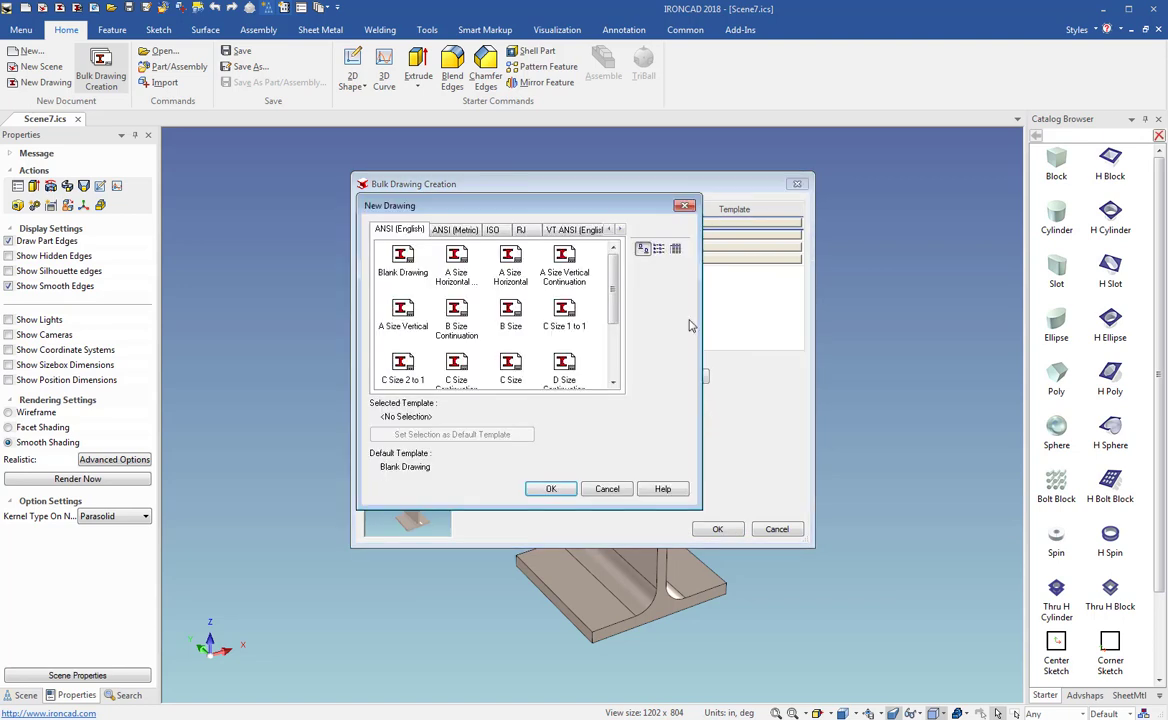
pyautogui.moveTo(614, 286)
pyautogui.mouseDown()
pyautogui.moveTo(613, 313)
pyautogui.moveTo(613, 294)
pyautogui.mouseUp()
pyautogui.doubleClick(566, 285)
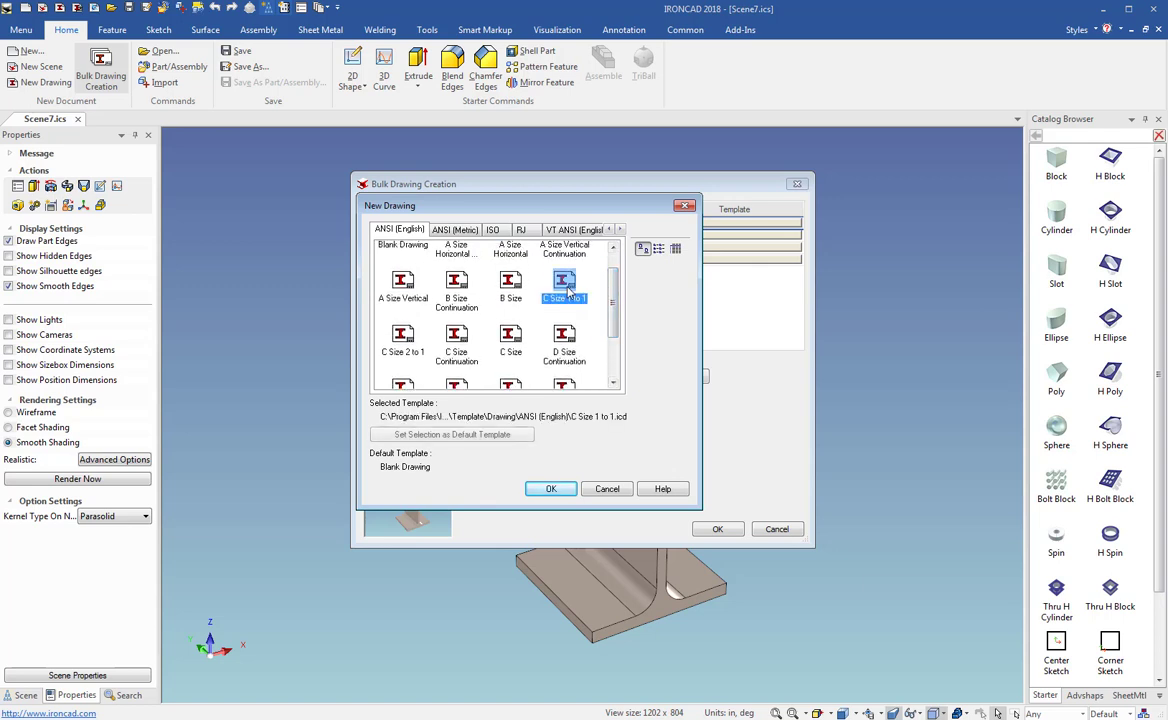
# Add sheets for Part1–Part3 and give Part1 the default C Size 2 to 1 template
pyautogui.click(573, 236)
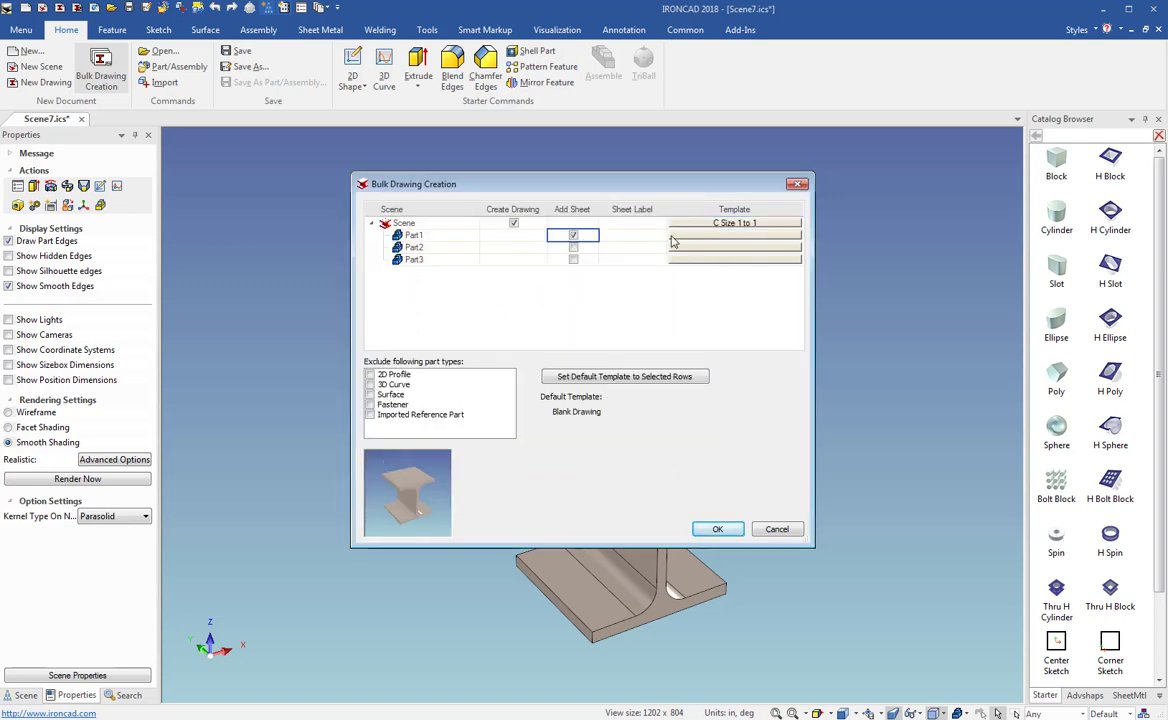
pyautogui.click(574, 248)
pyautogui.click(577, 260)
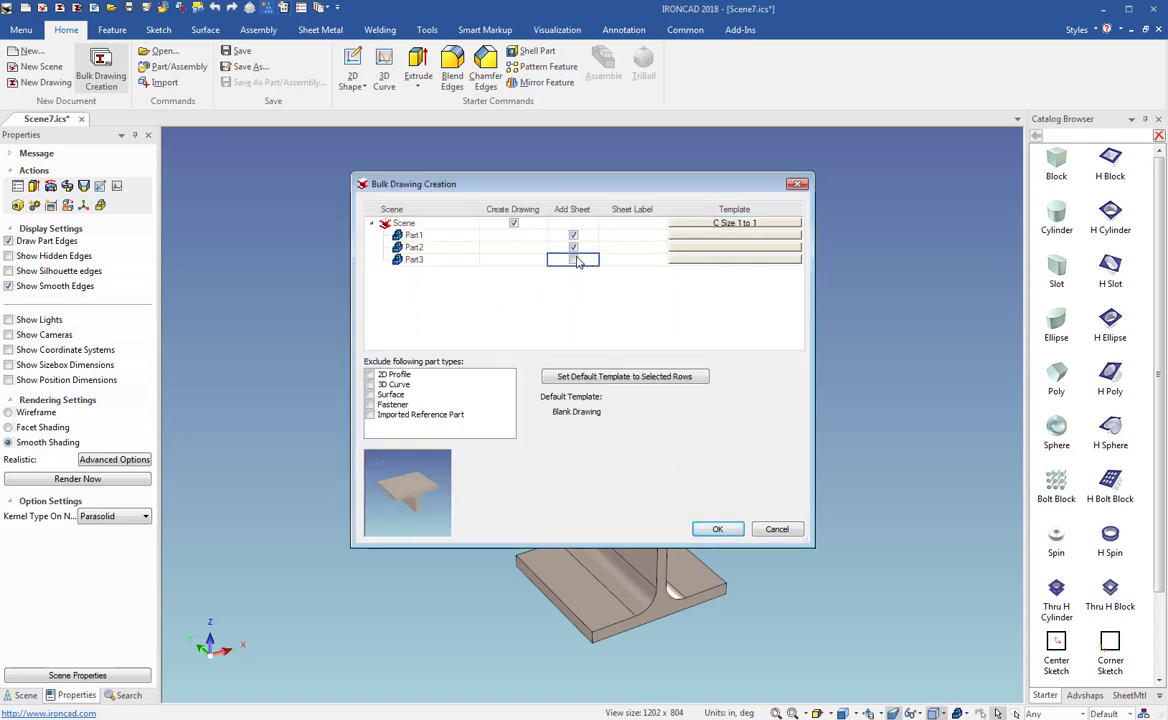
pyautogui.click(689, 237)
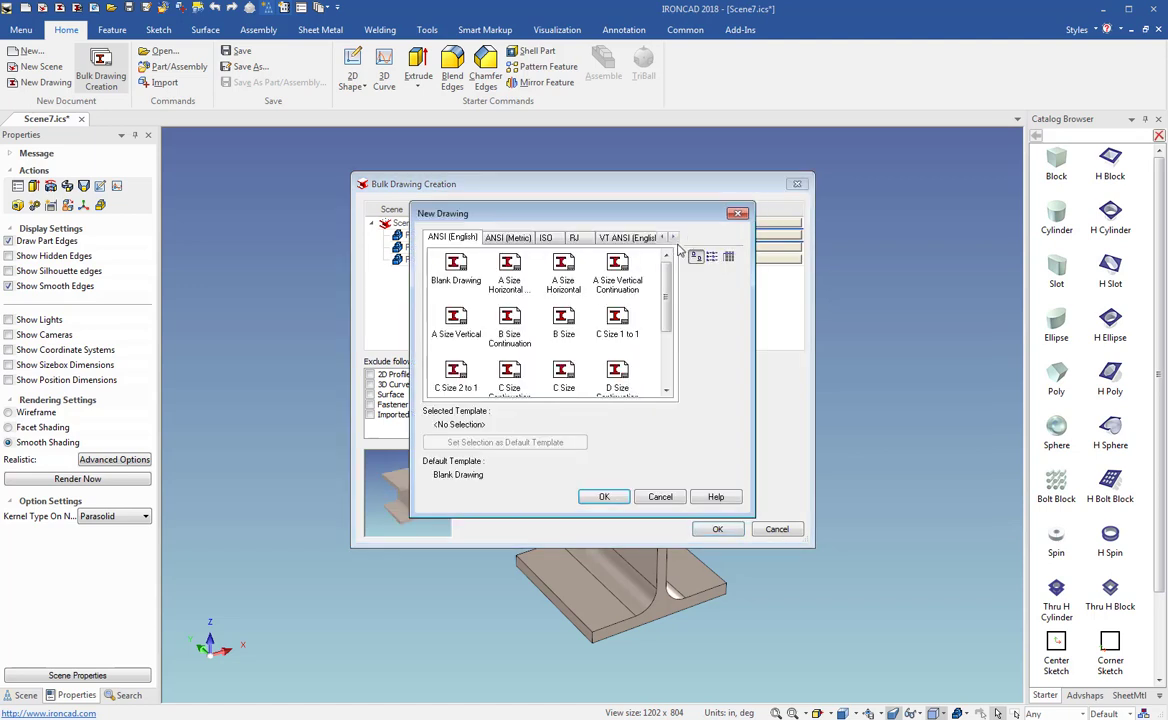
pyautogui.click(455, 372)
pyautogui.click(505, 442)
pyautogui.click(604, 497)
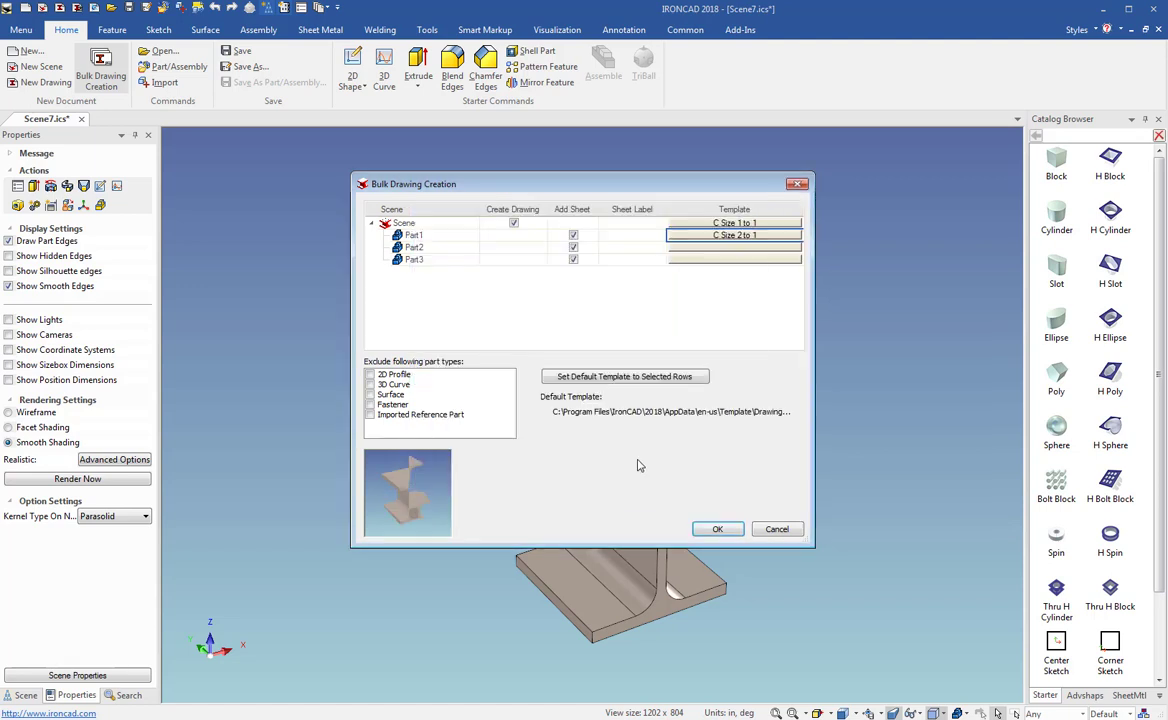
# Apply C Size 2 to 1 to Part2 and Part3, then generate the four sheets
pyautogui.click(729, 248)
pyautogui.keyDown('shift'); pyautogui.click(733, 260); pyautogui.keyUp('shift')
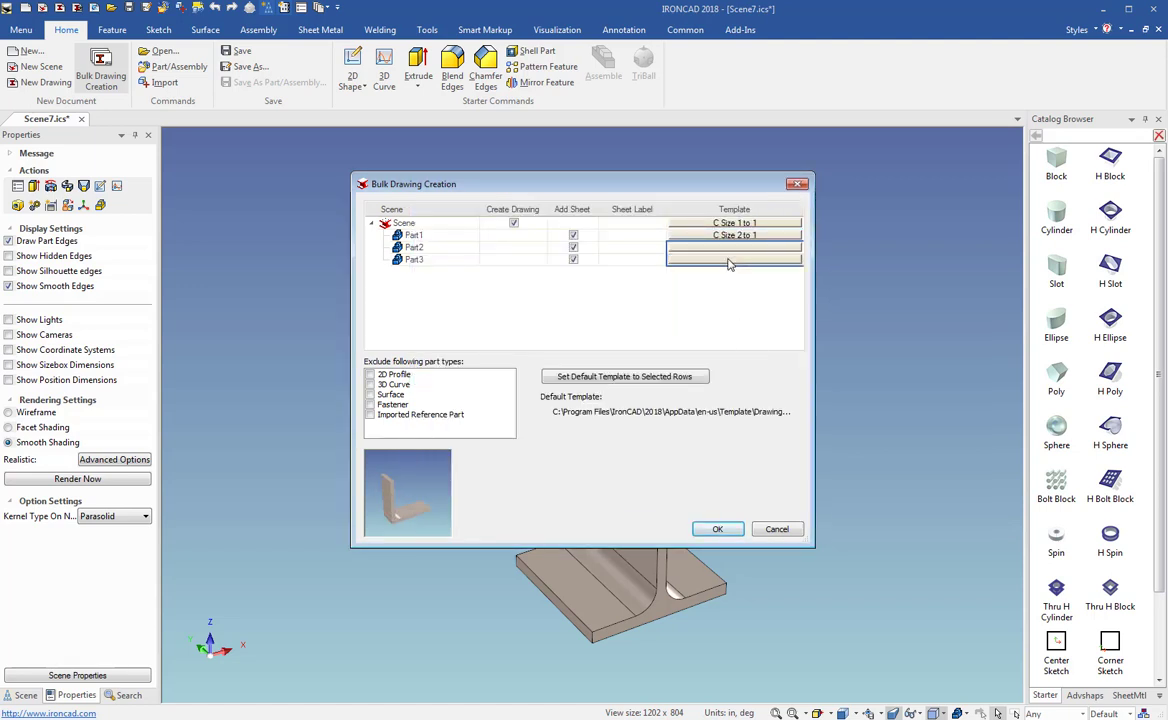
pyautogui.click(662, 376)
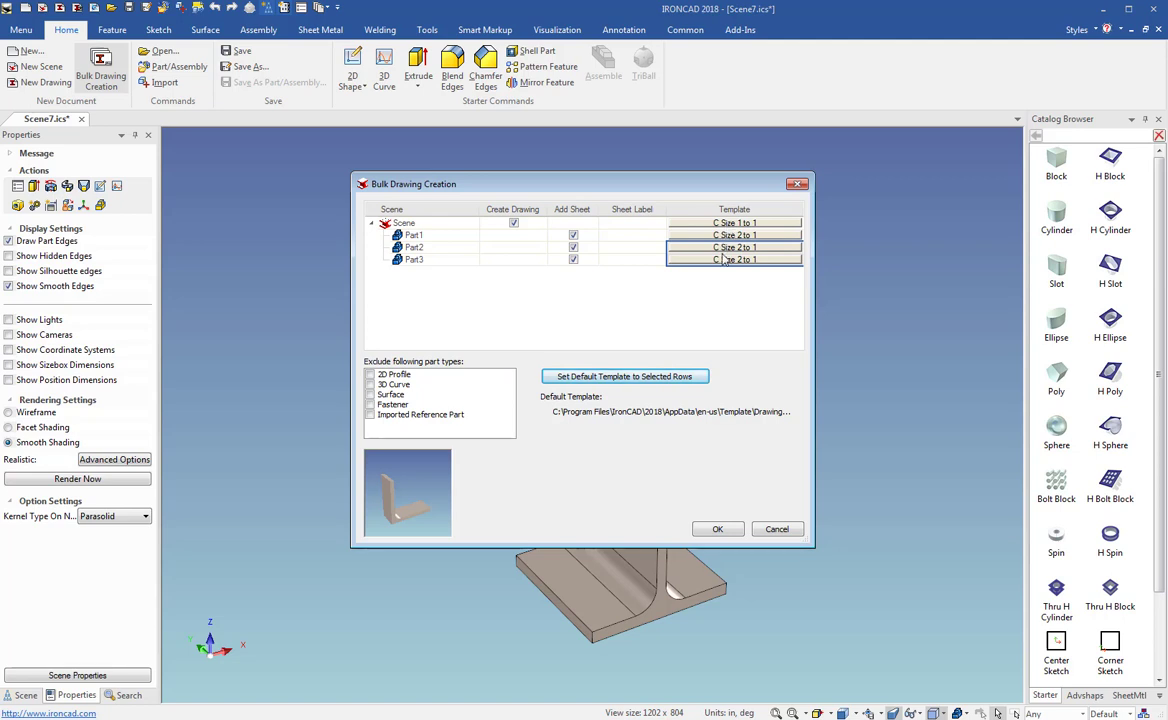
pyautogui.click(719, 529)
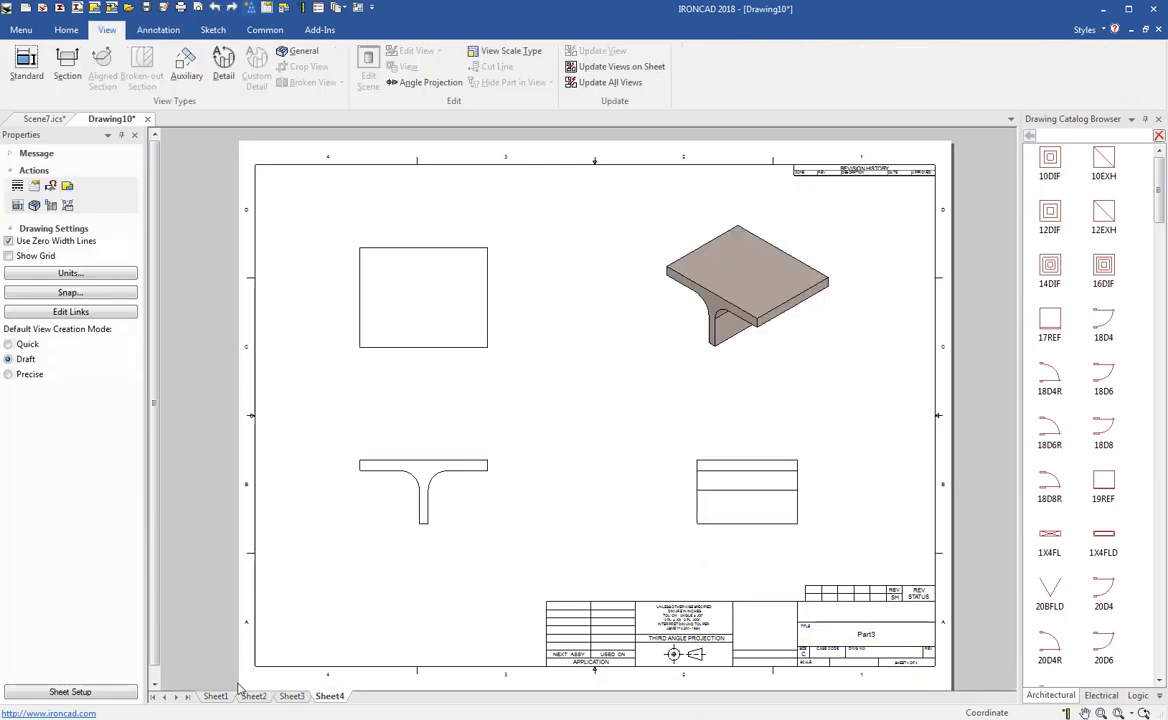
# Review the Sheet1 assembly views, then Sheet4's title block reading Part3, C size, 4 of 4
pyautogui.click(216, 696)
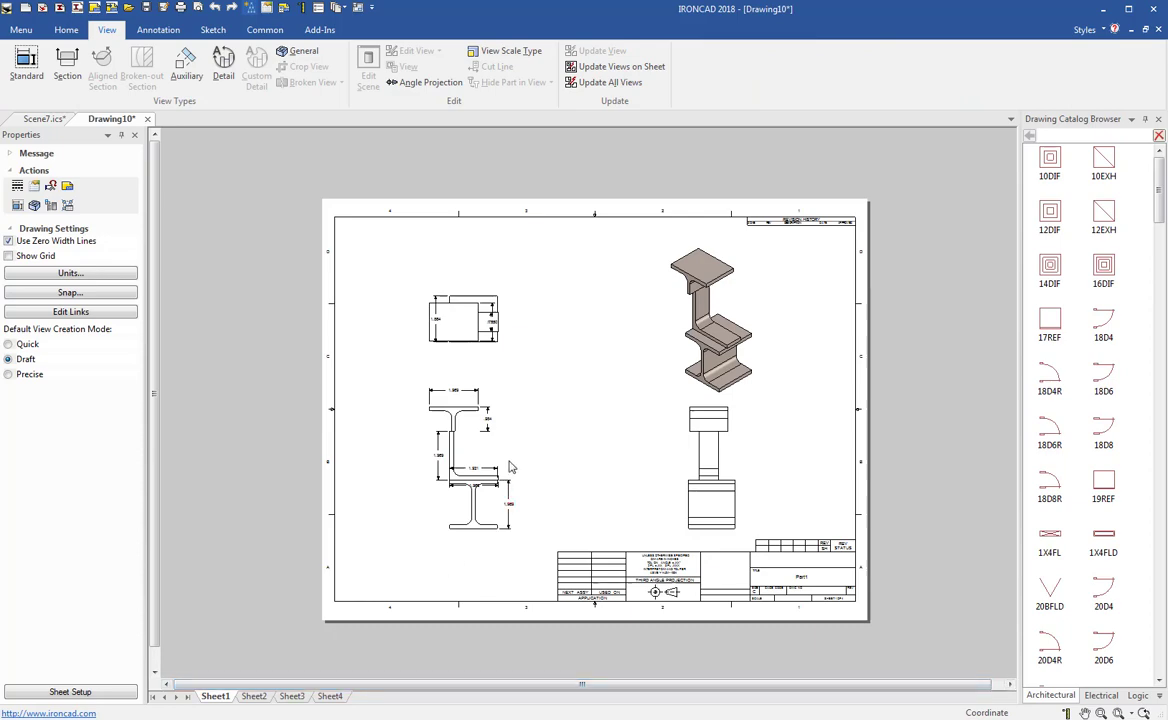
pyautogui.scroll(4, 508, 467)
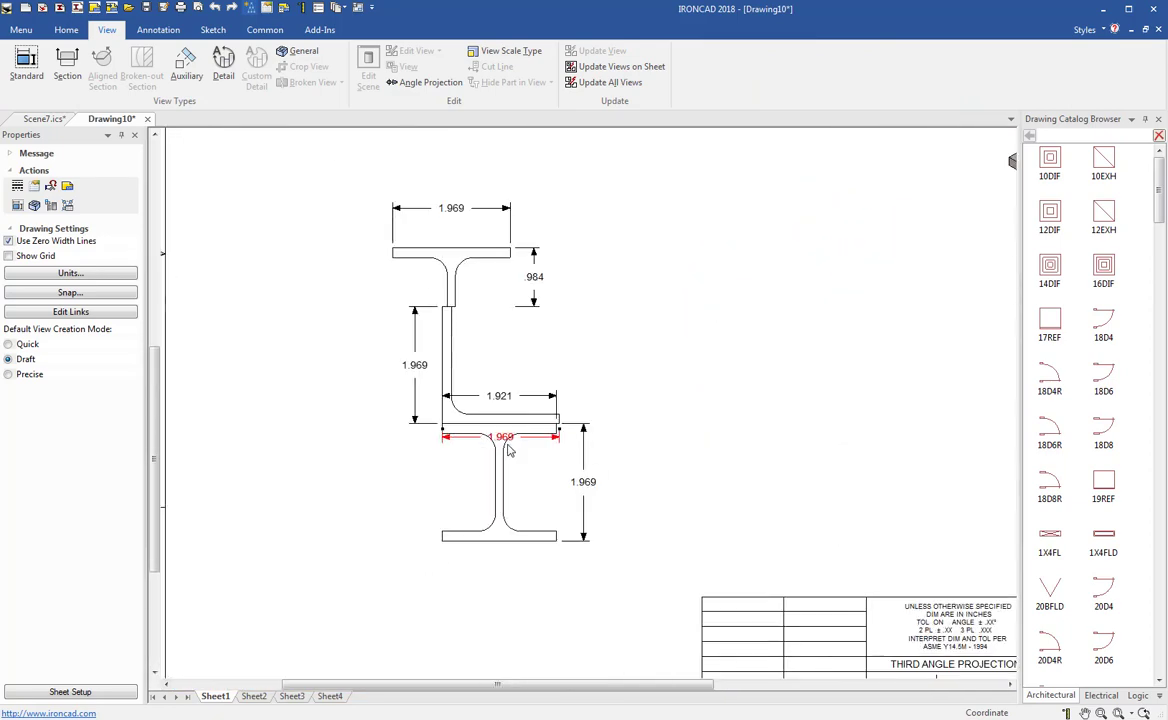
pyautogui.click(330, 696)
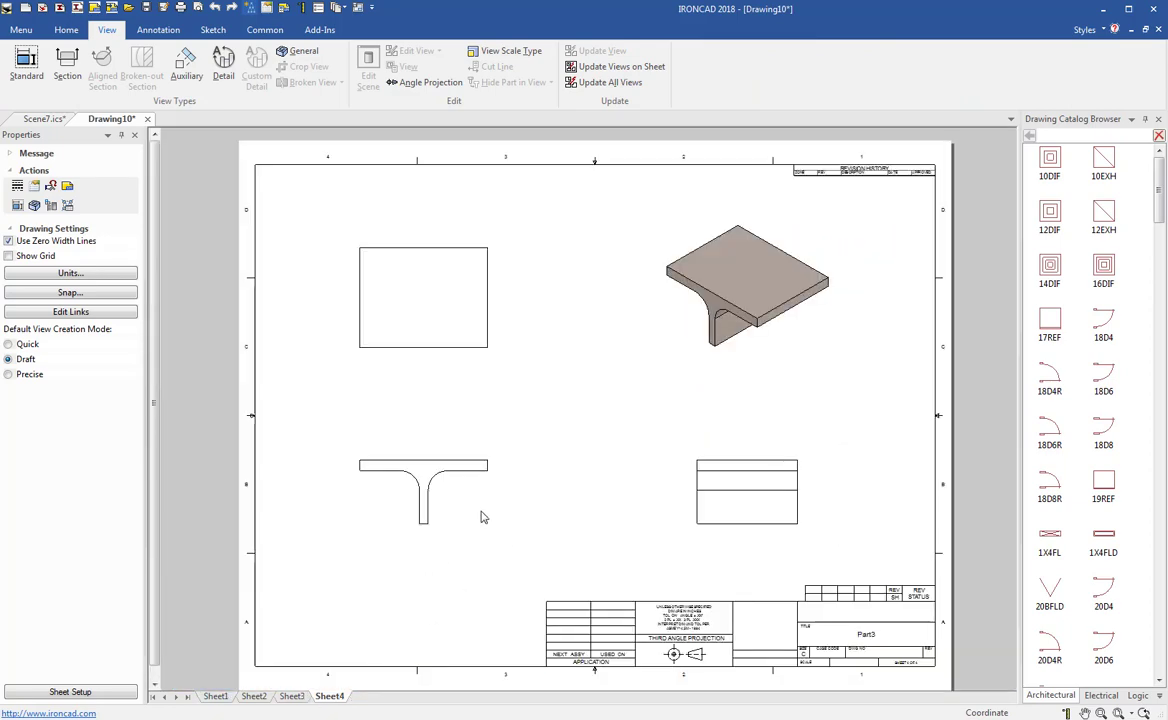
pyautogui.scroll(3, 485, 500)
pyautogui.scroll(1, 690, 485)
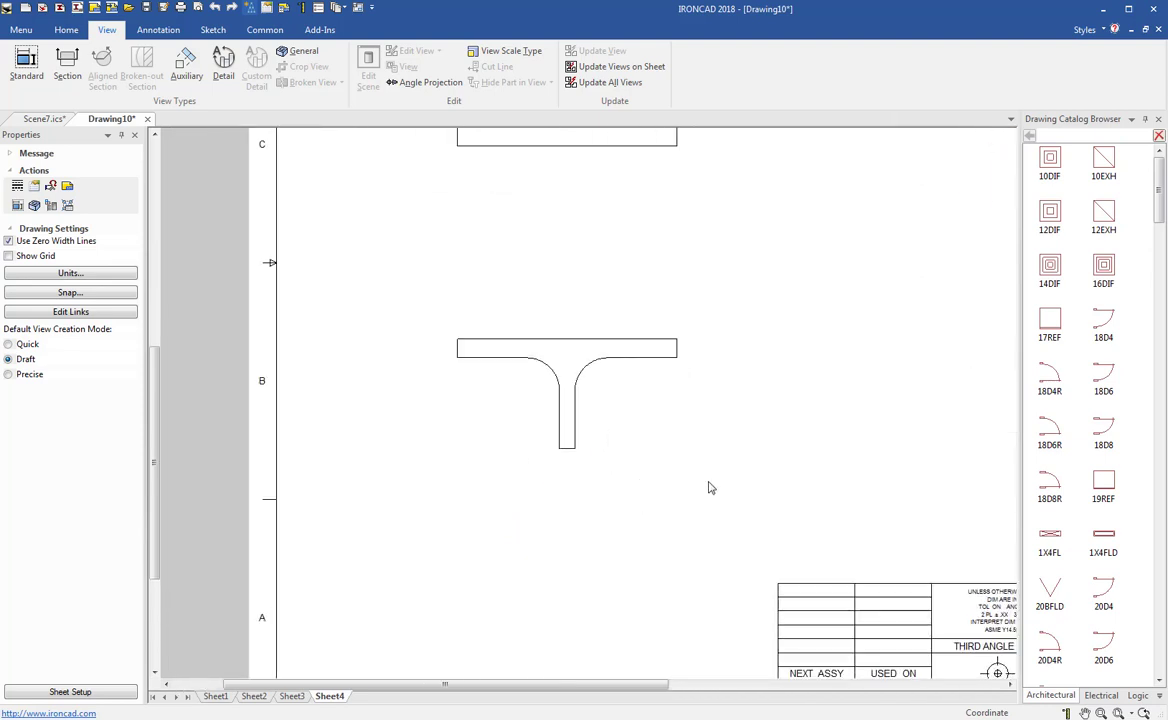
pyautogui.moveTo(707, 485)
pyautogui.mouseDown(button='middle')
pyautogui.moveTo(477, 511)
pyautogui.moveTo(495, 519)
pyautogui.moveTo(489, 626)
pyautogui.moveTo(511, 589)
pyautogui.moveTo(534, 438)
pyautogui.moveTo(386, 386)
pyautogui.moveTo(374, 399)
pyautogui.mouseUp(button='middle')
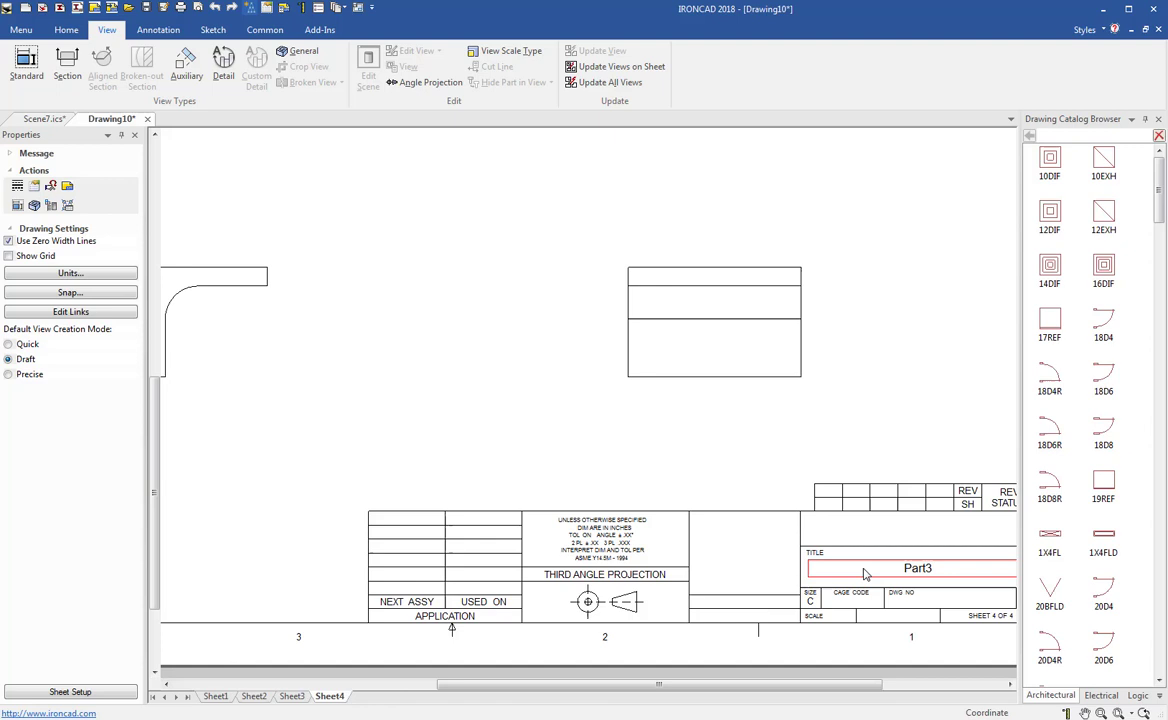
# On Part2's Sheet3, select the angle iron's front view to show its 2:1 scale
pyautogui.click(292, 697)
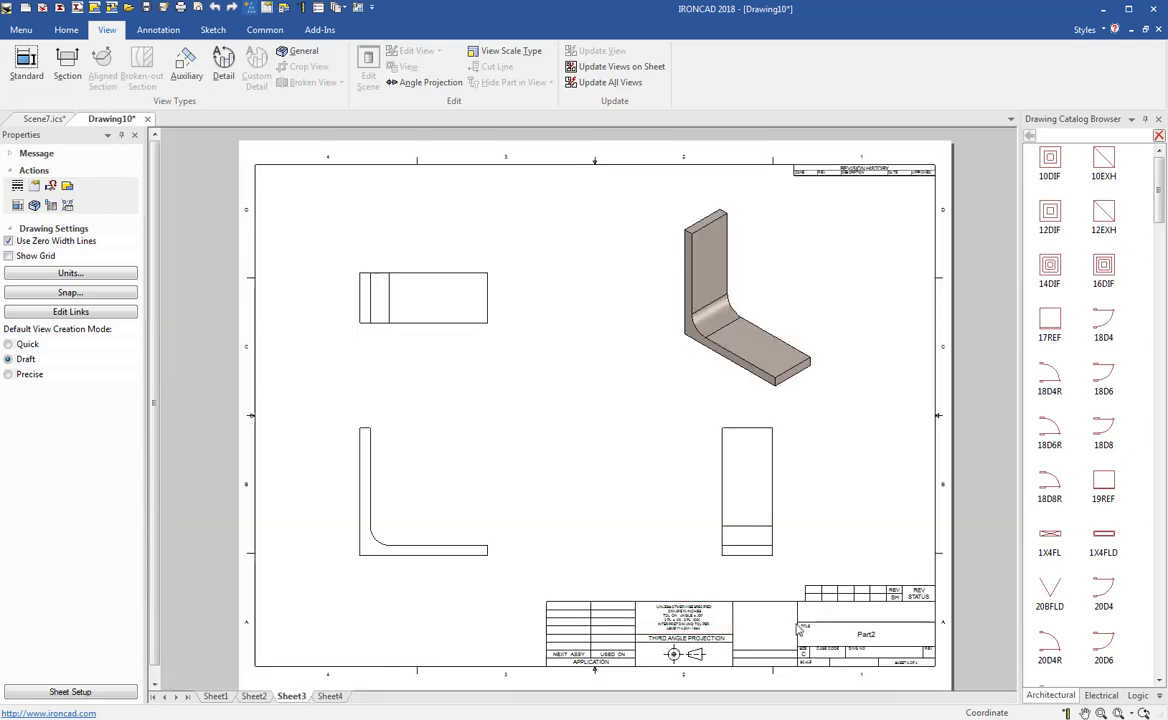
pyautogui.scroll(2, 730, 576)
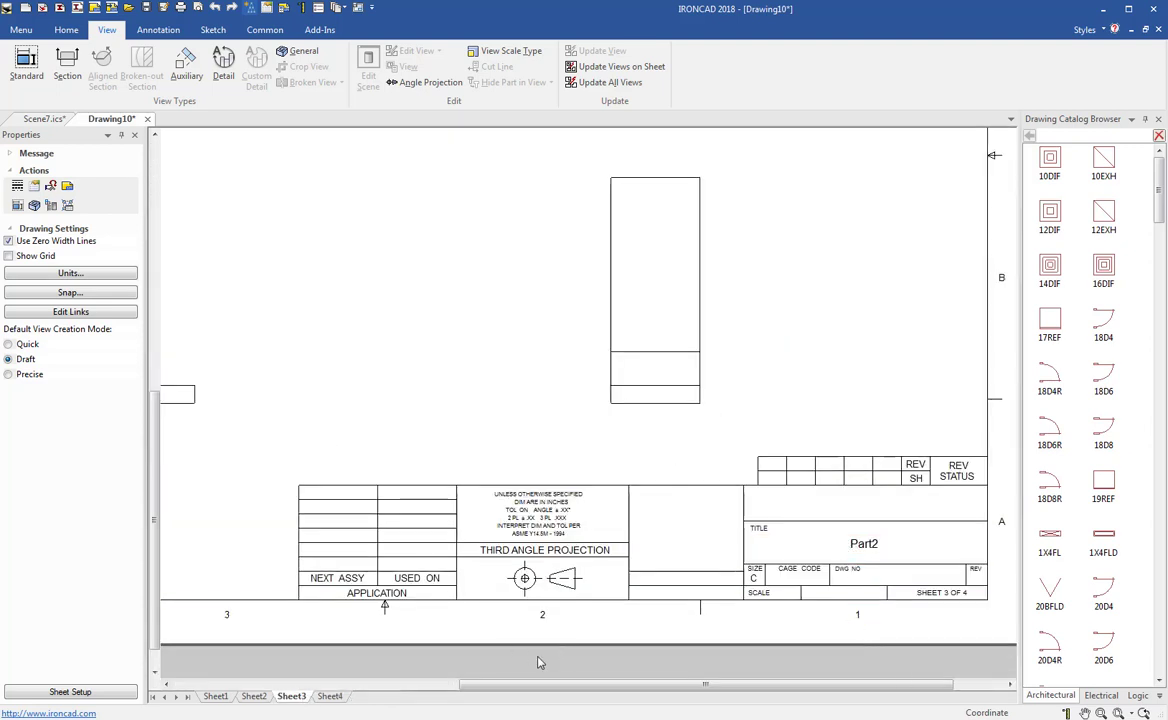
pyautogui.moveTo(563, 435)
pyautogui.mouseDown(button='middle')
pyautogui.moveTo(700, 486)
pyautogui.moveTo(826, 505)
pyautogui.moveTo(568, 464)
pyautogui.mouseUp(button='middle')
pyautogui.scroll(-1, 697, 490)
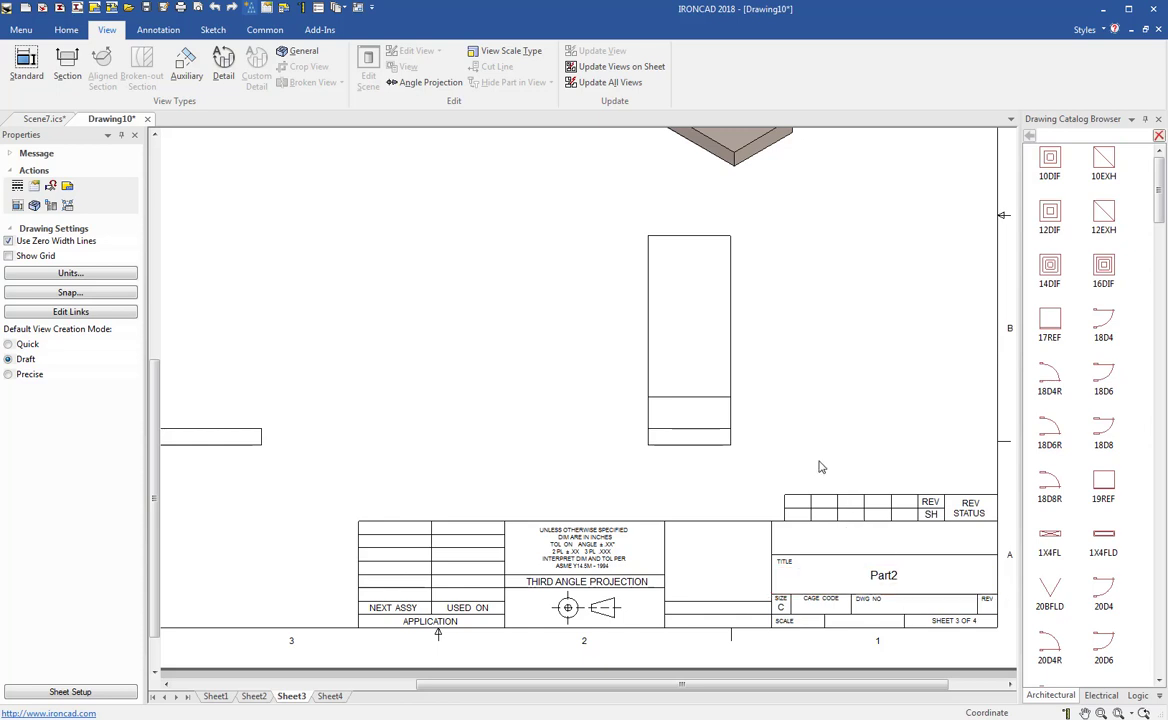
pyautogui.scroll(-2, 790, 454)
pyautogui.scroll(3, 824, 474)
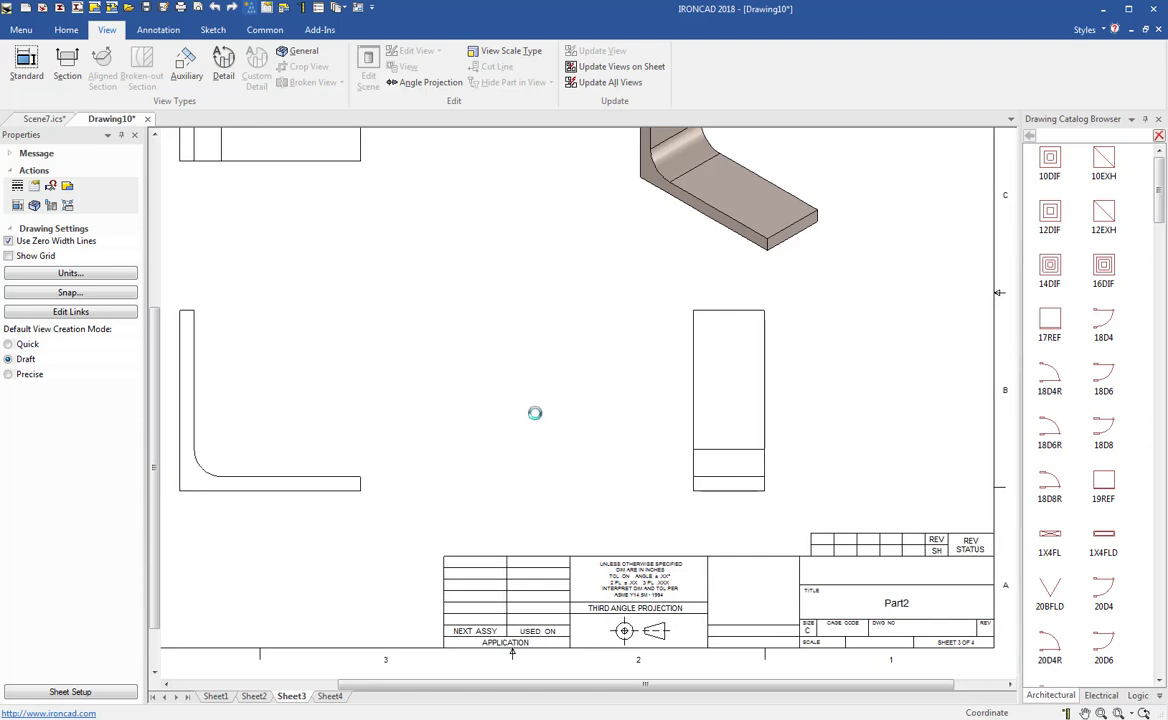
pyautogui.moveTo(534, 412); pyautogui.dragTo(587, 413, button='middle')
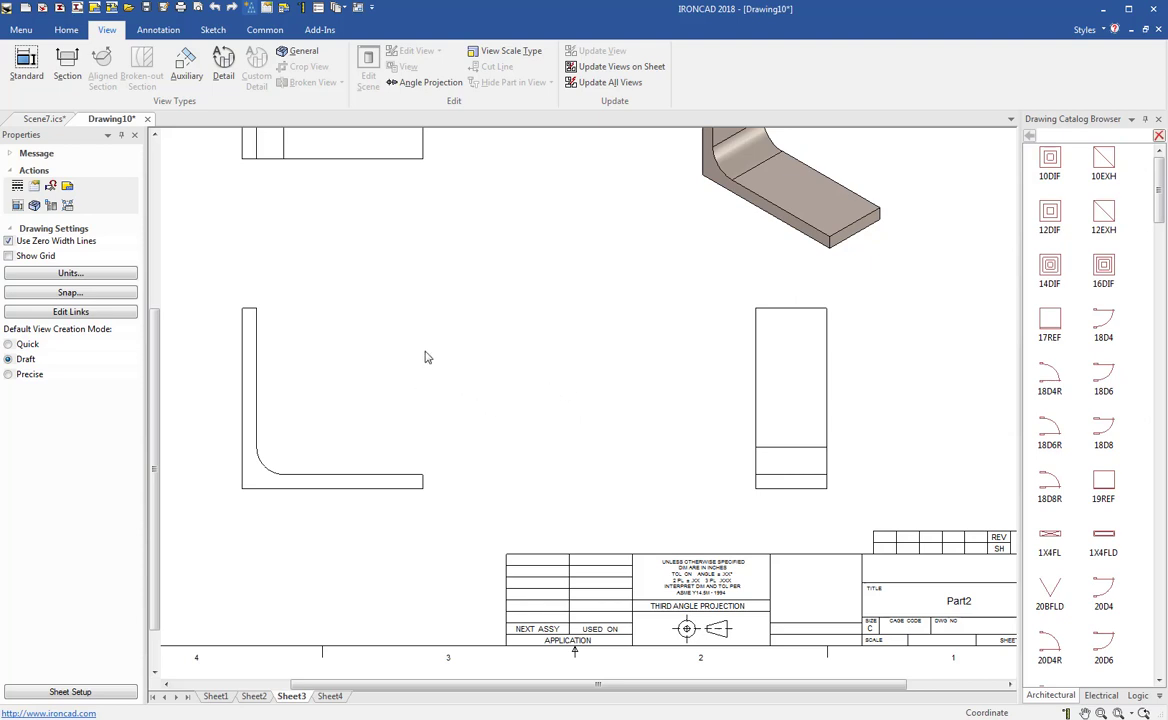
pyautogui.click(366, 400)
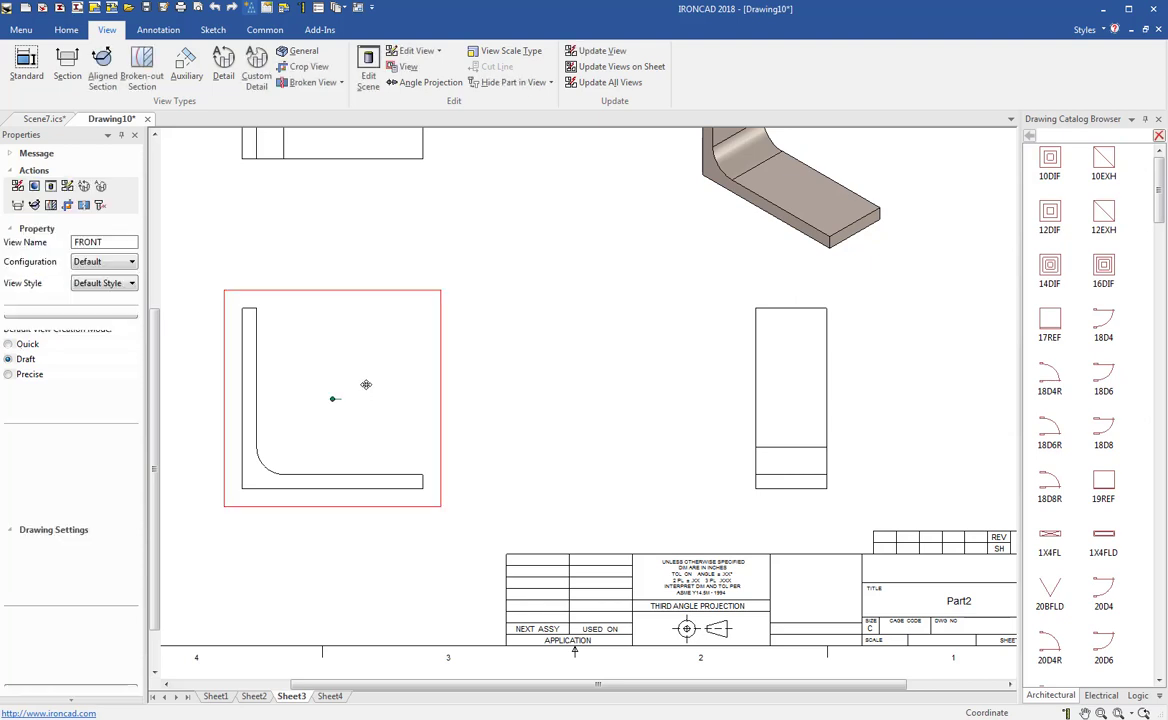